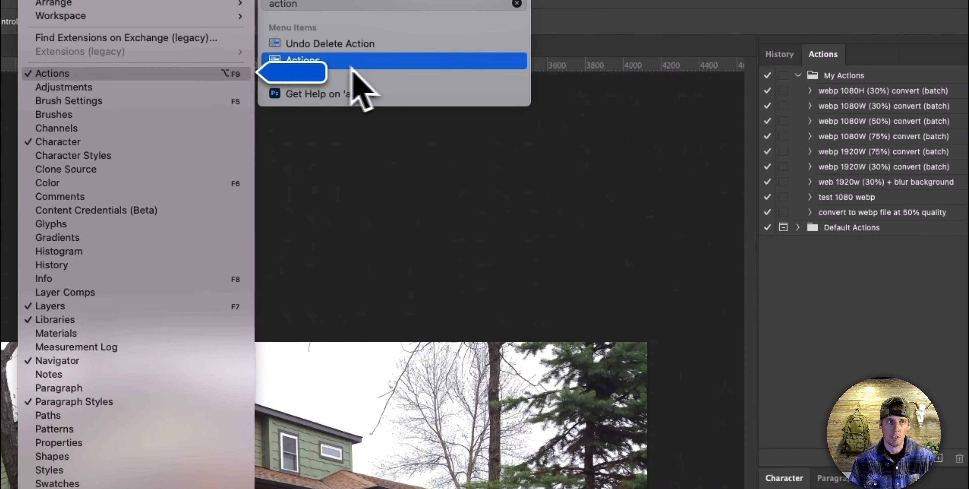
Create a new action named "1080 webp for contractor" in the My Actions set and start recording it
click(604, 36)
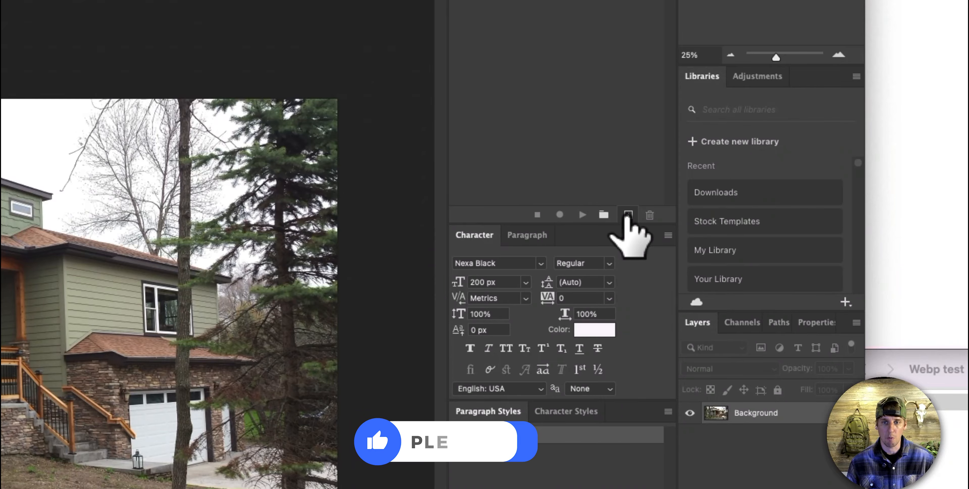
click(628, 215)
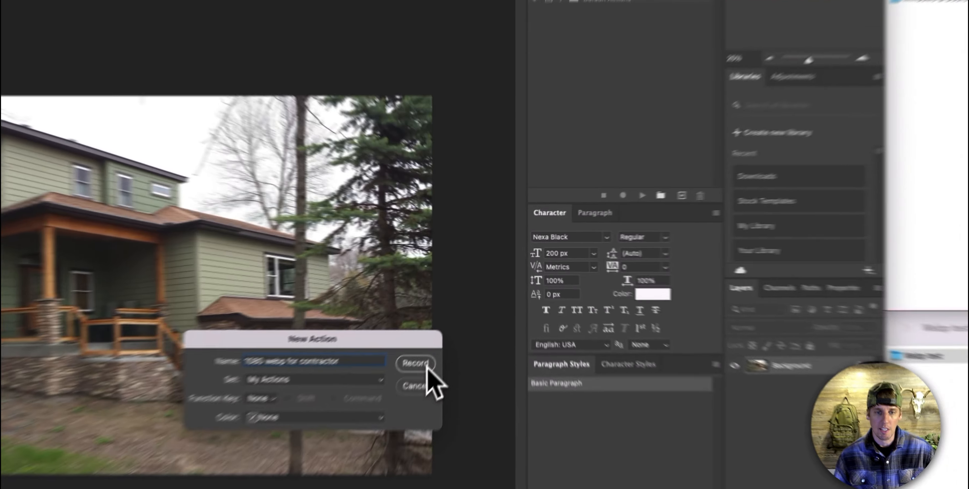
click(459, 315)
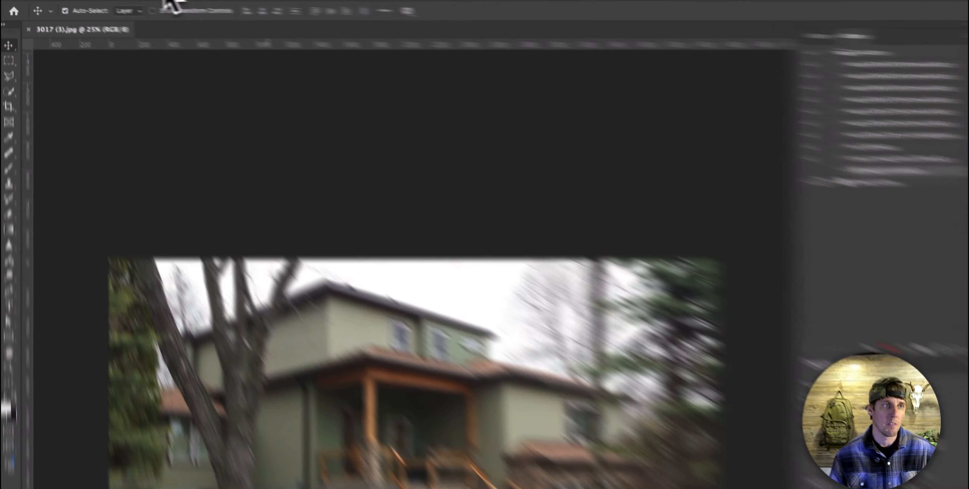
Resize the house photo to a width of 1080 pixels, keeping its proportions
click(216, 9)
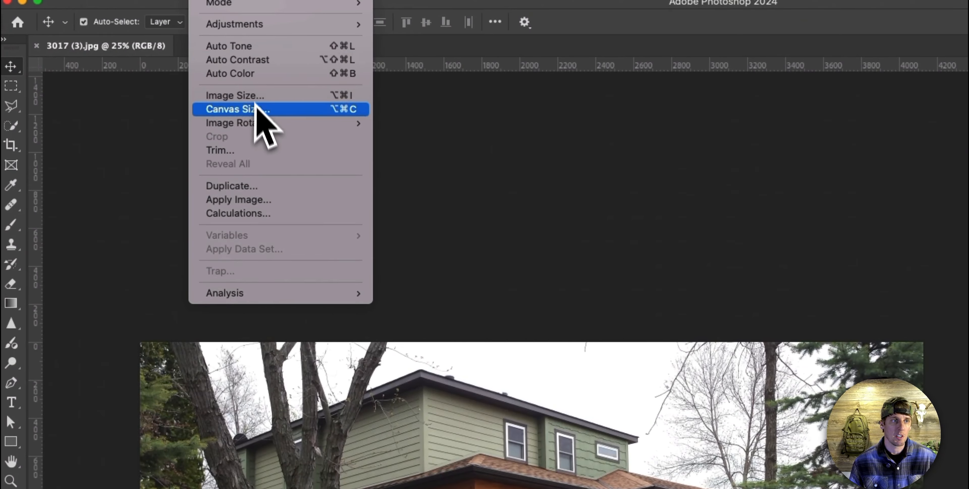
click(259, 96)
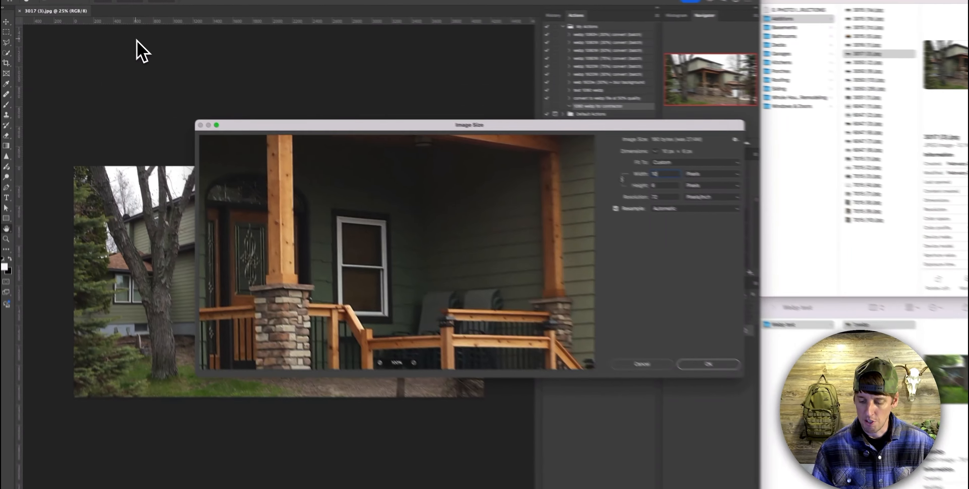
text(108)
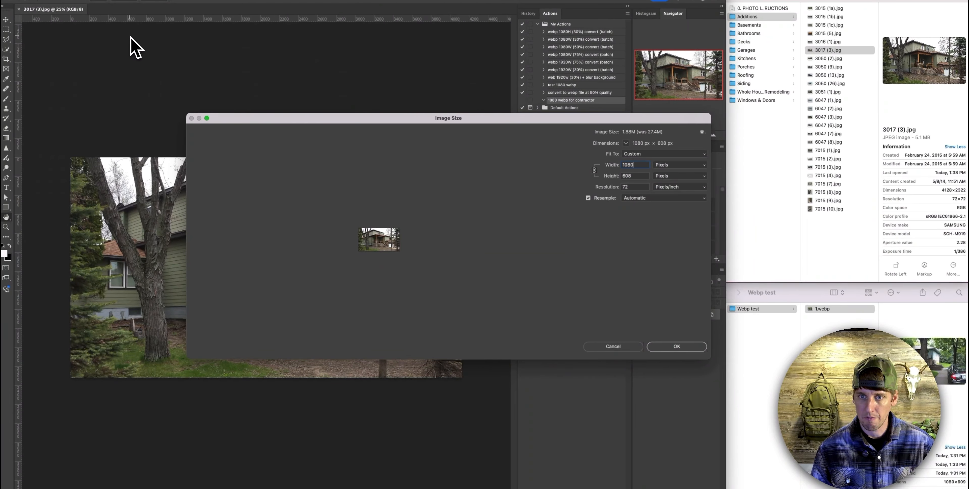
text(0)
key(Return)
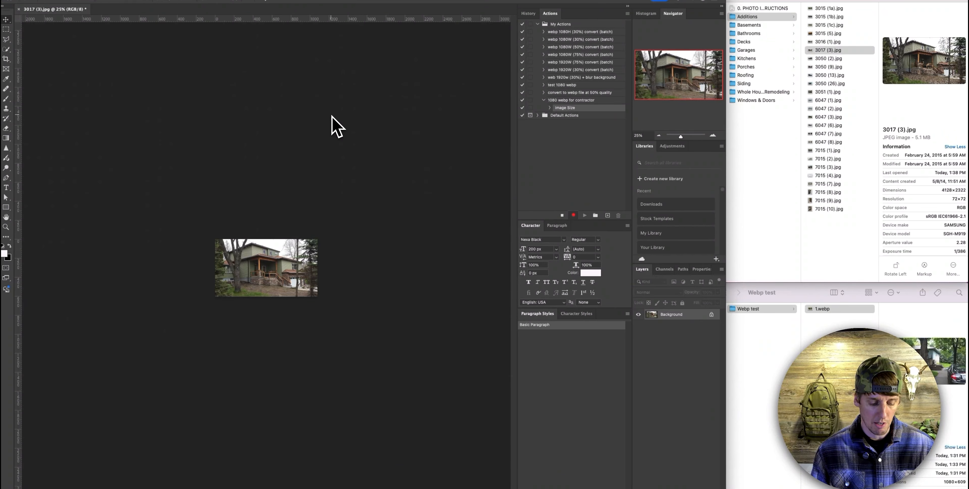
Start saving a copy of the resized photo and set its format to WebP
key(super+alt+s)
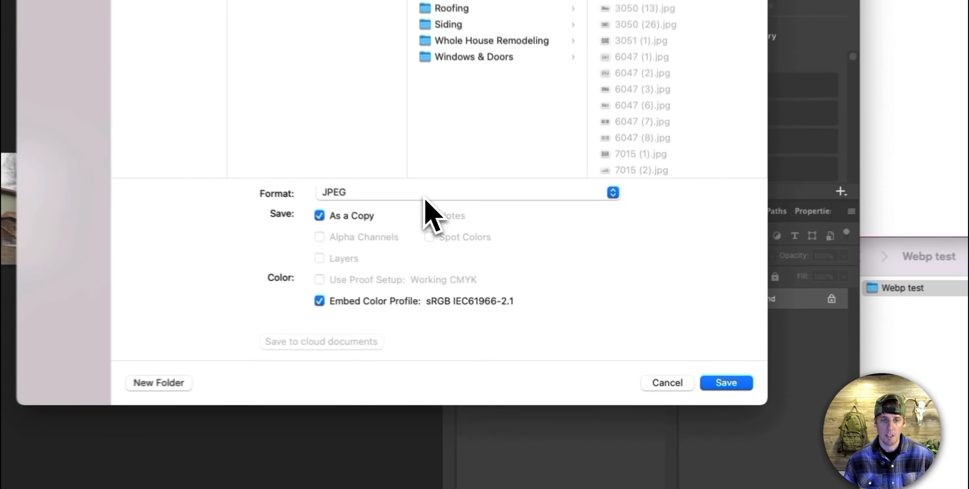
click(481, 246)
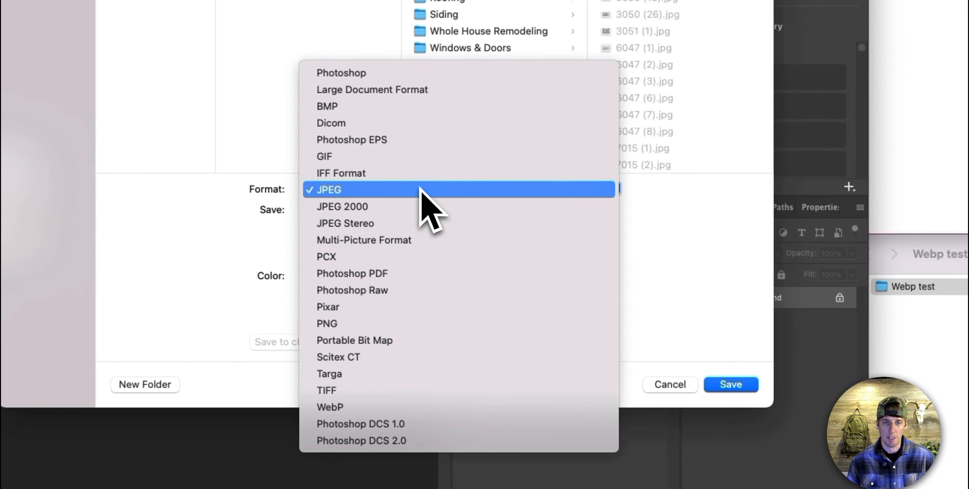
click(400, 406)
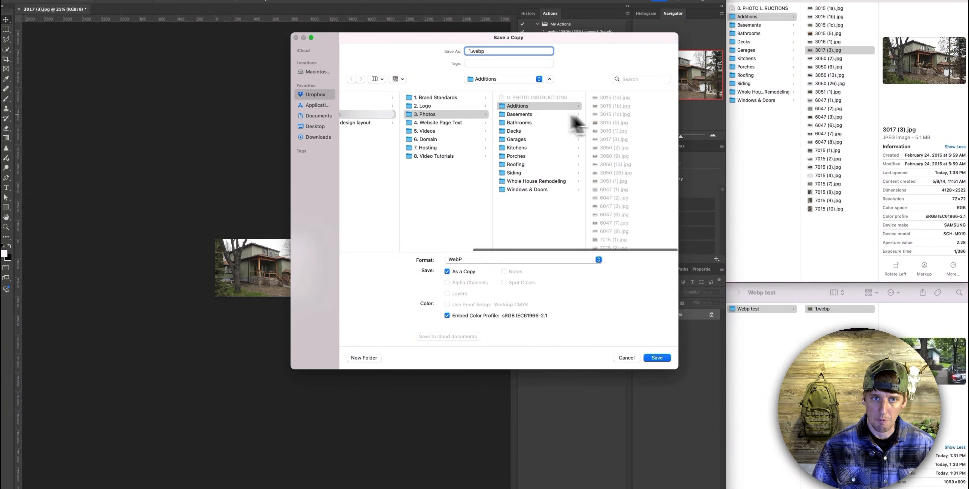
Go to the Additions folder inside Photos and create a new folder named "1080 webp" as the save location
scroll(466, 110, left, 3)
click(412, 108)
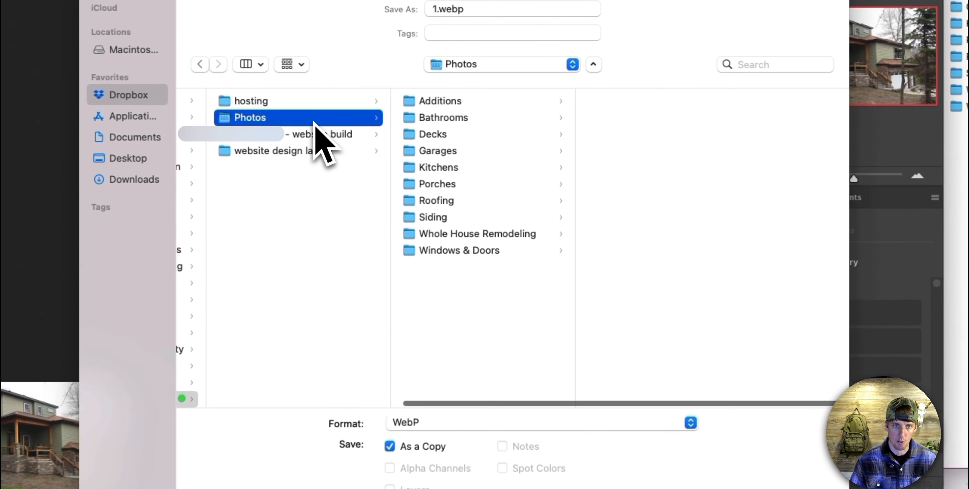
click(466, 101)
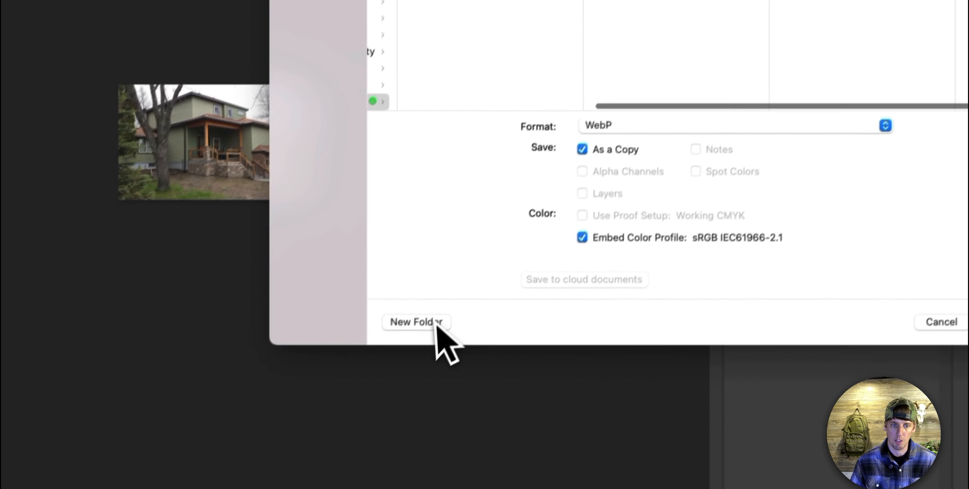
click(436, 314)
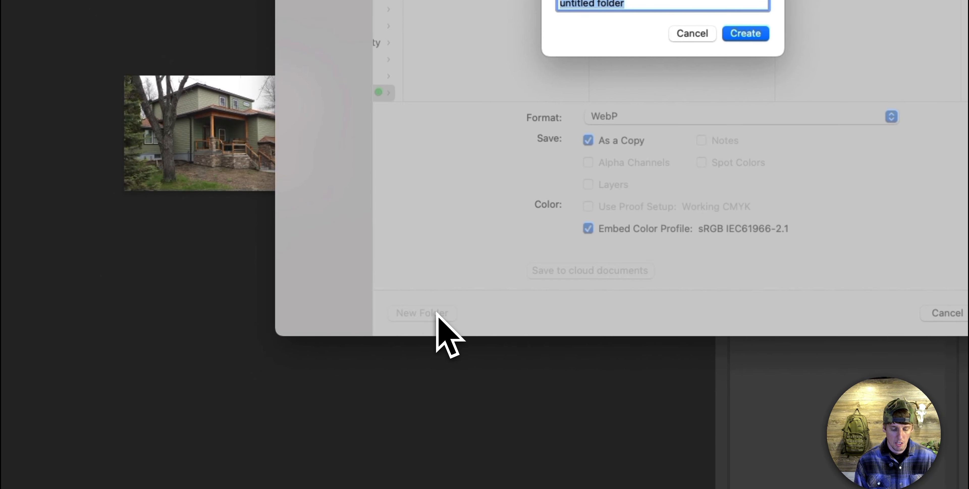
text(1080 webp)
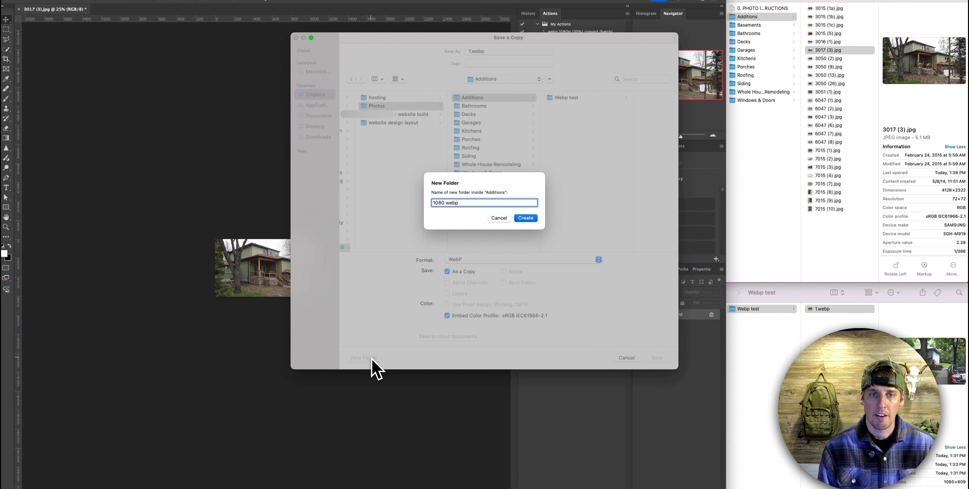
key(BackSpace)
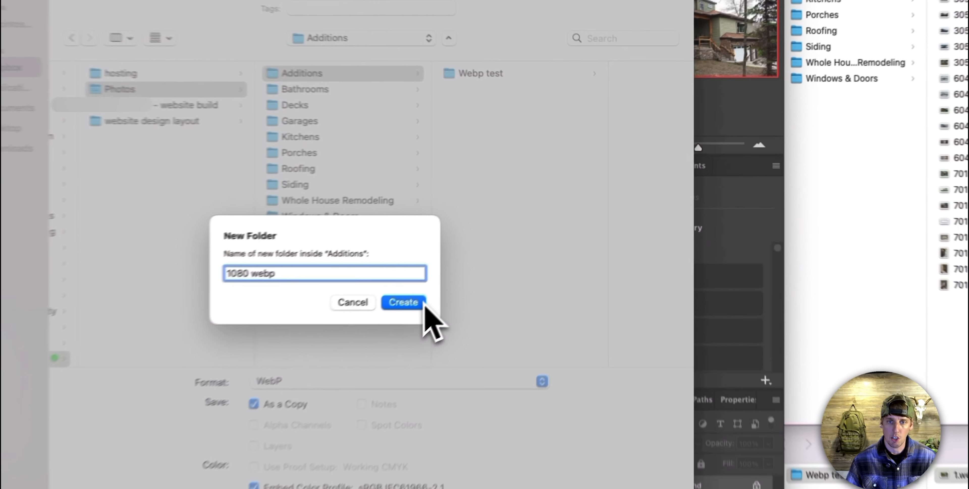
click(527, 218)
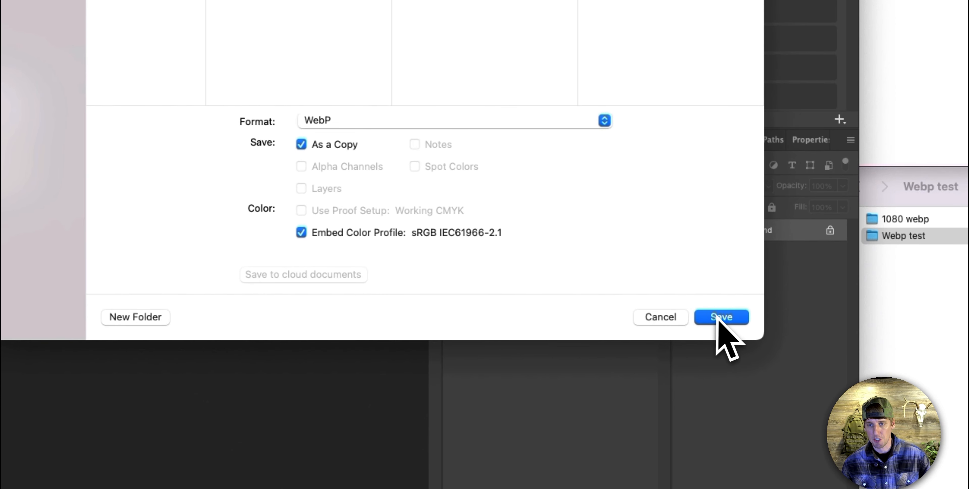
Save the WebP copy with lossy compression at Medium quality, 50
click(726, 318)
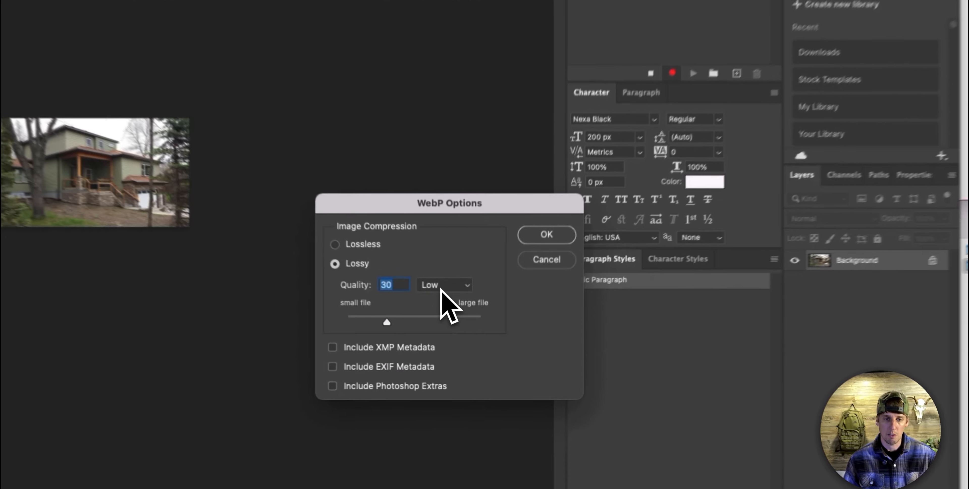
click(454, 328)
click(454, 334)
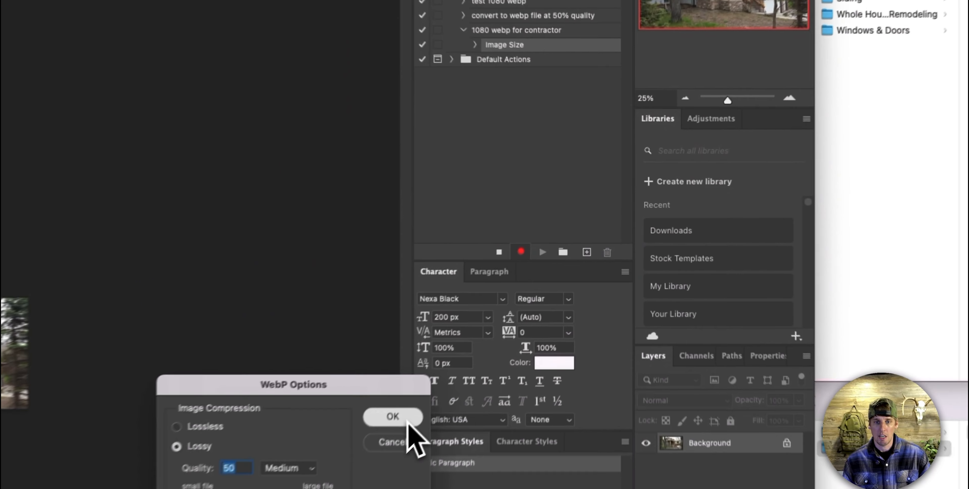
click(514, 303)
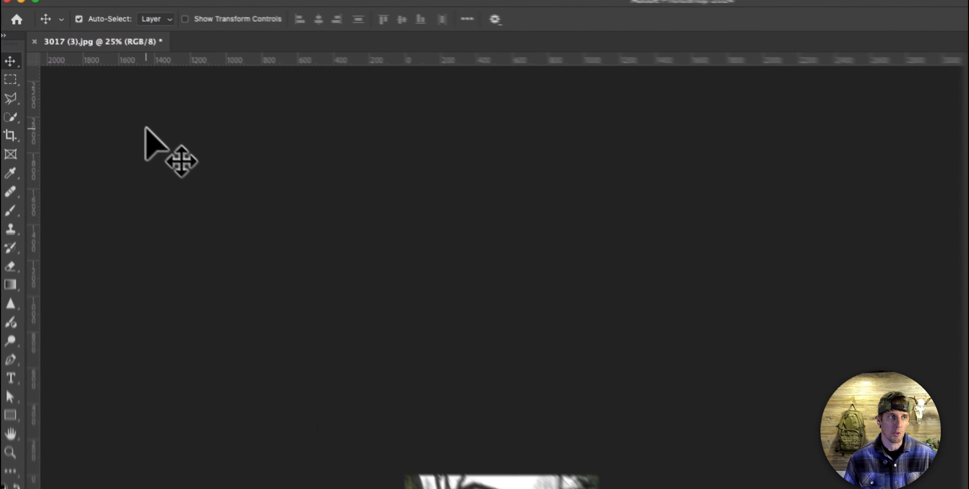
Set up a Batch run of the "1080 webp for contractor" action with the Additions photo folder as its source
click(71, 0)
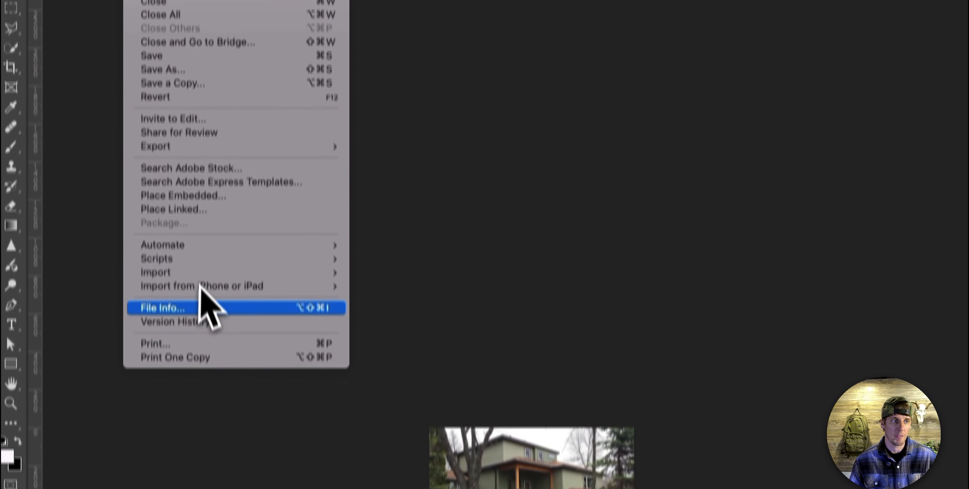
mouse_move(216, 322)
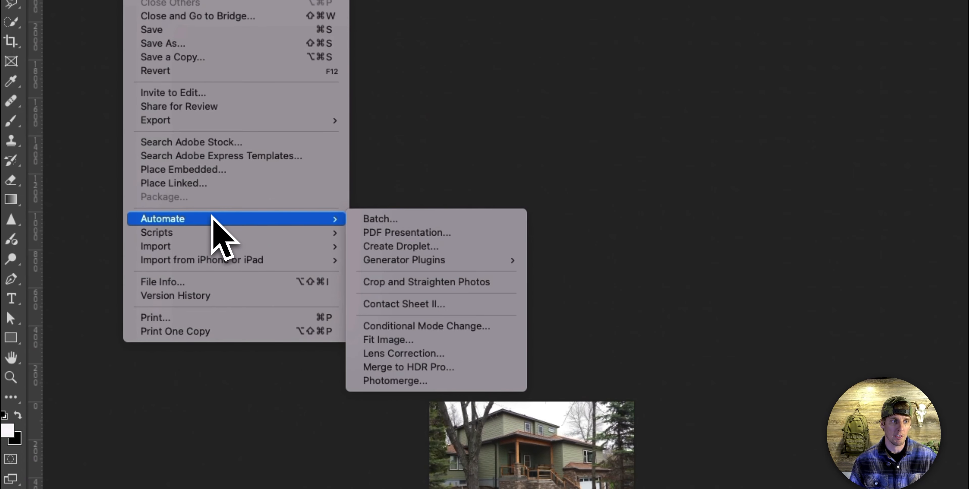
click(380, 219)
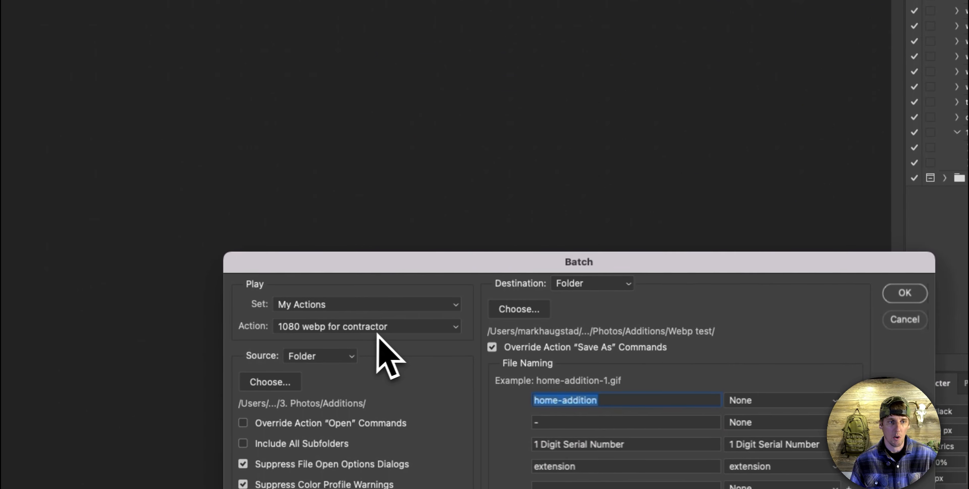
click(348, 331)
click(349, 332)
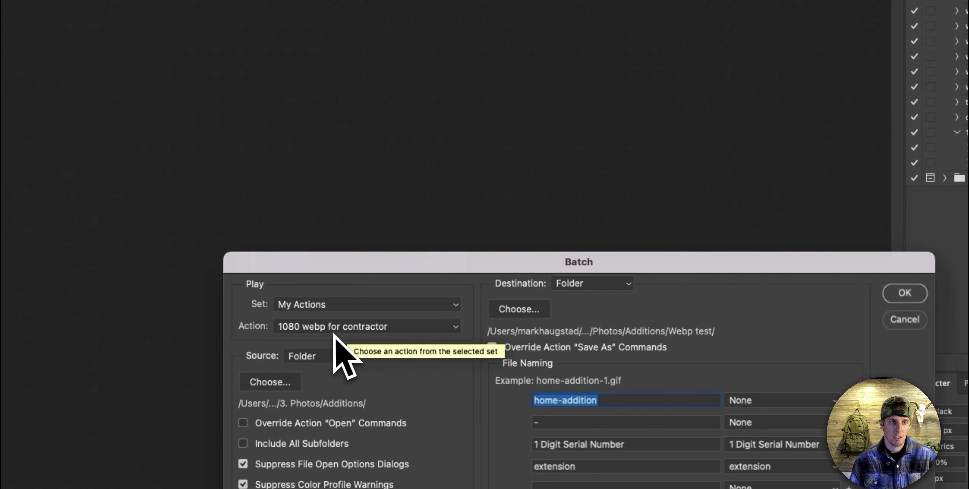
click(281, 387)
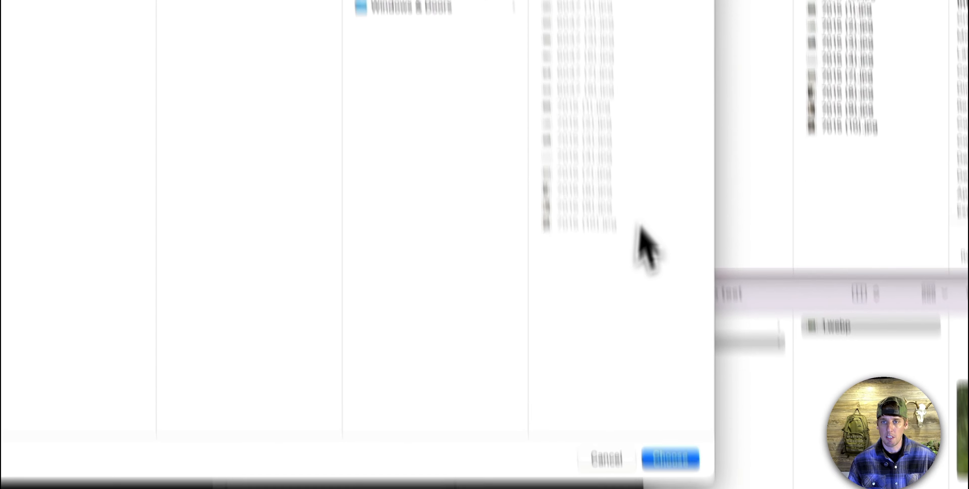
click(669, 364)
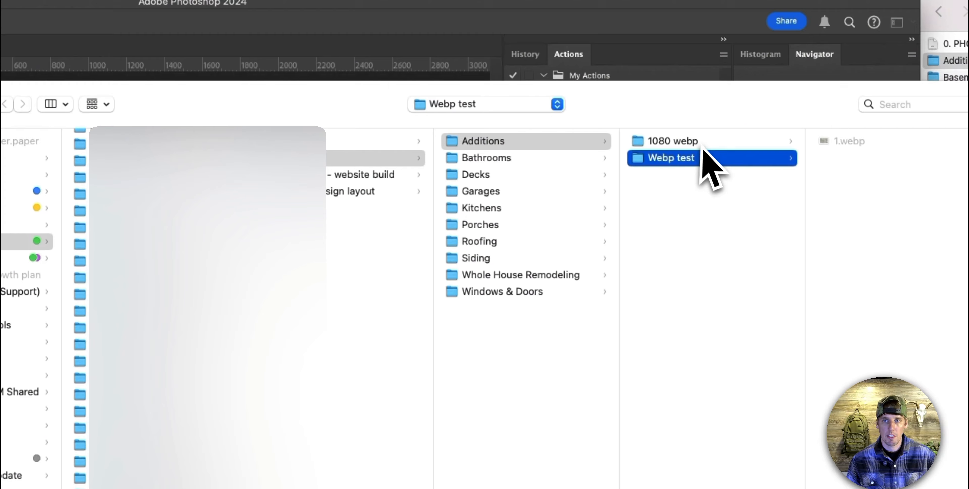
Choose the 1080 webp folder inside Additions as the batch destination and review the file naming fields
click(698, 145)
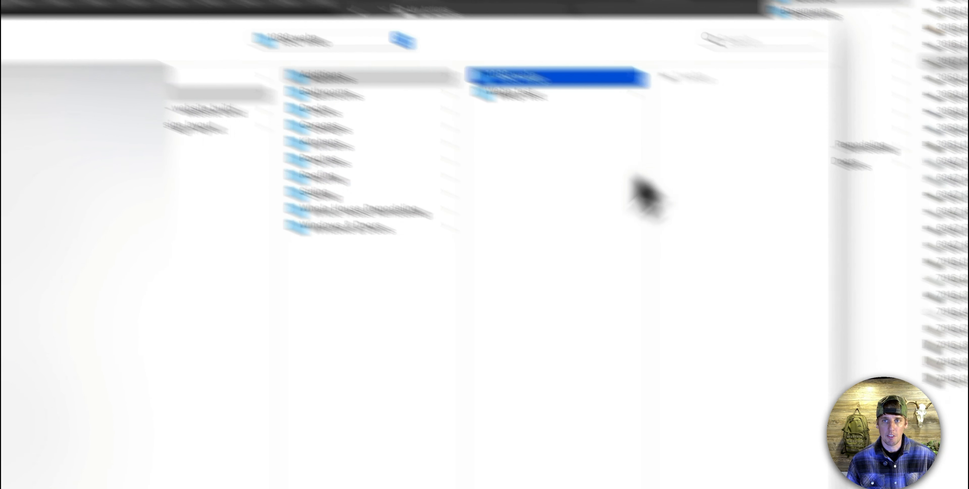
click(710, 324)
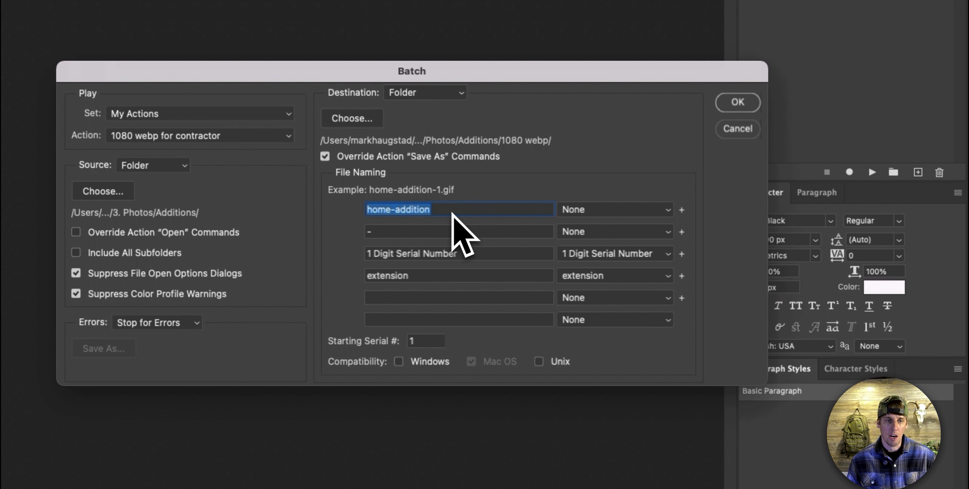
click(452, 209)
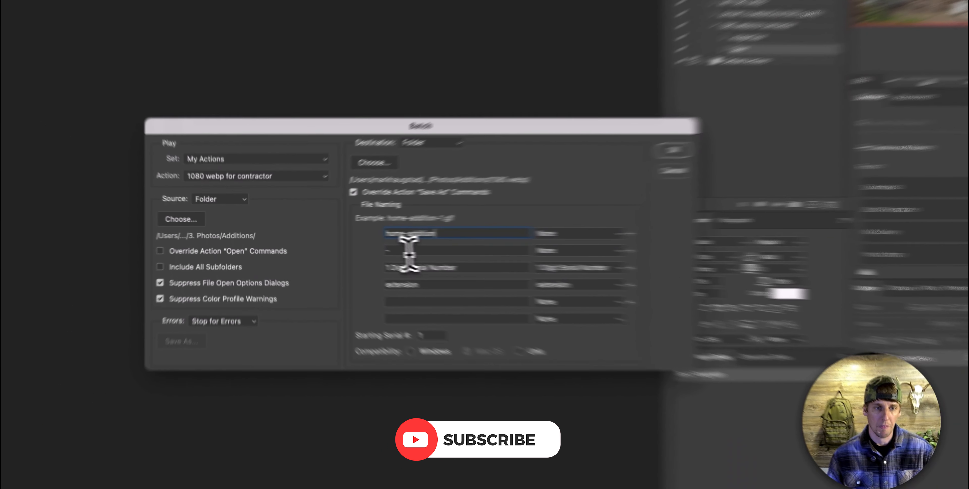
click(344, 245)
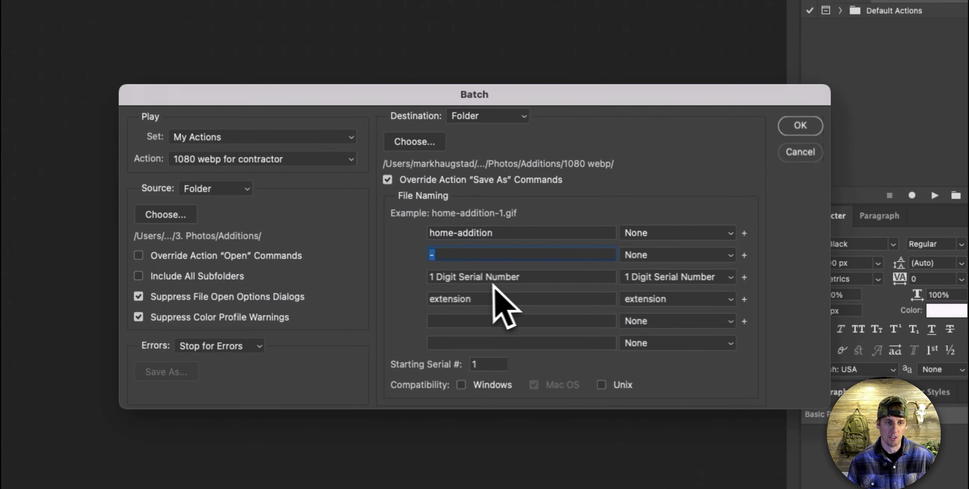
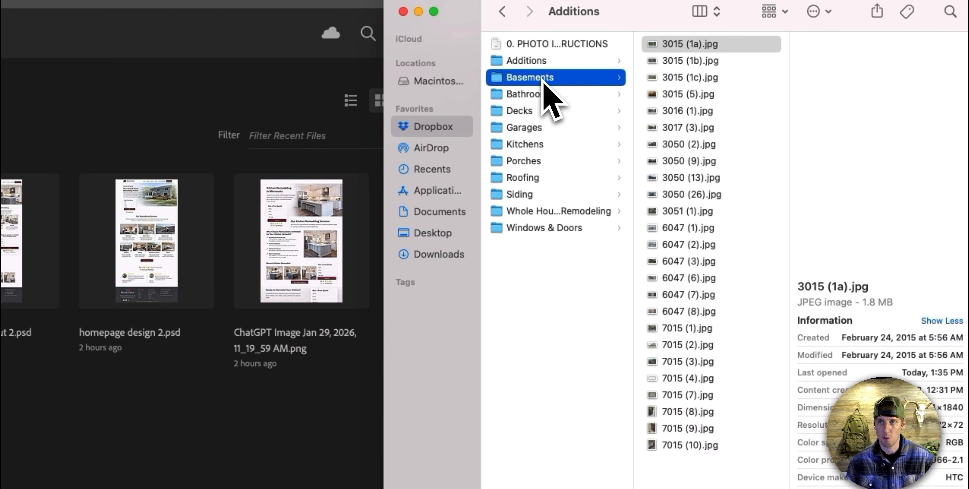
Select all the images in the Basements folder, from the first to the last, to check their combined information
click(691, 49)
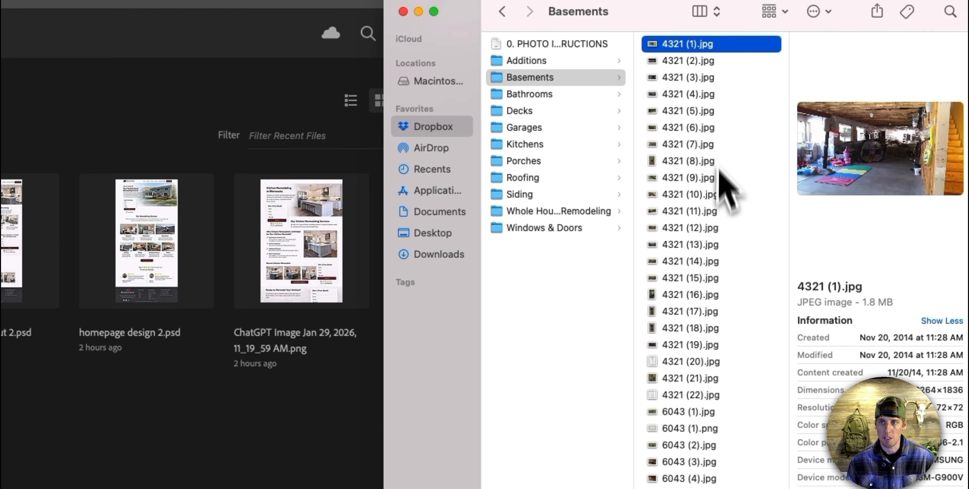
scroll(718, 301, down, 15)
shift+click(714, 433)
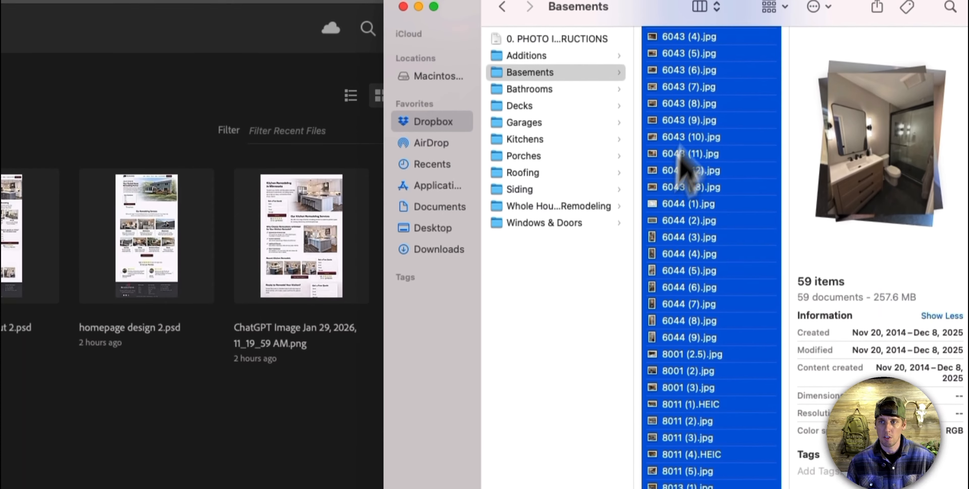
click(742, 79)
click(742, 235)
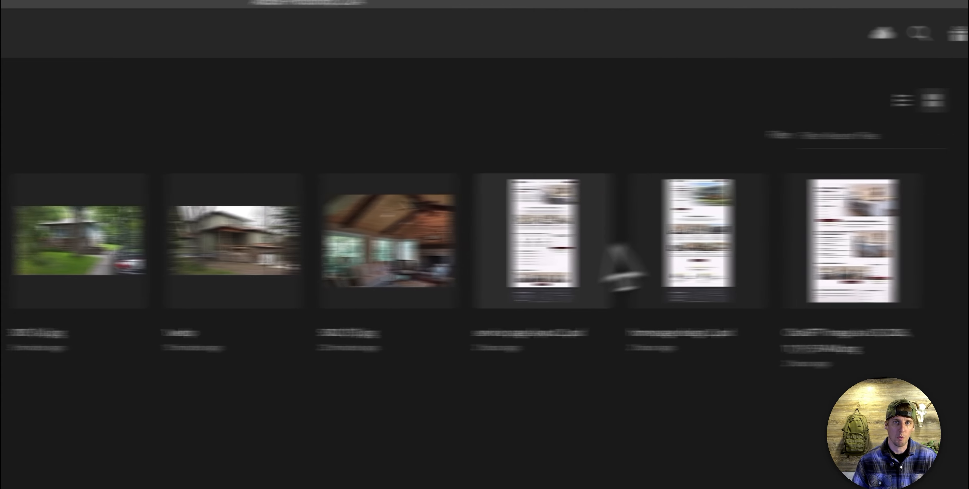
Set up a Batch run of the "1080 webp for contractor" action with the Basements photo folder as its source
click(148, 1)
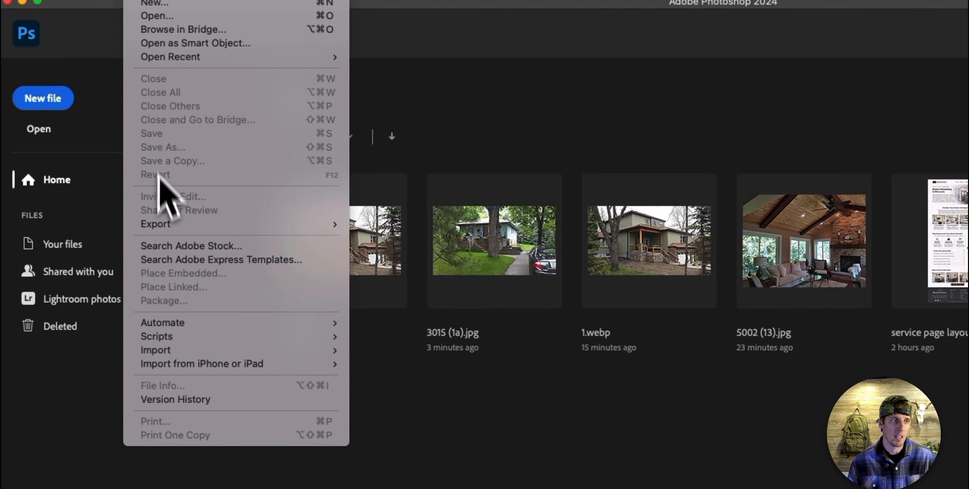
mouse_move(208, 323)
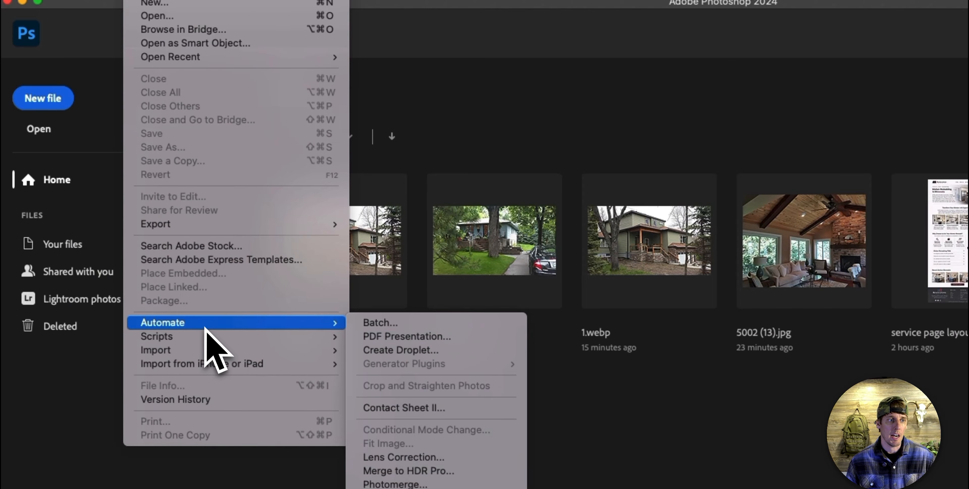
click(372, 324)
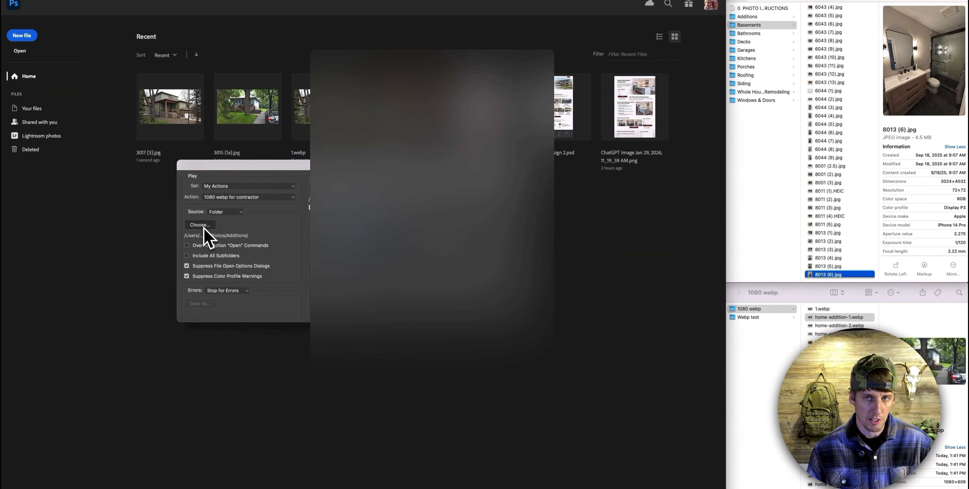
click(200, 225)
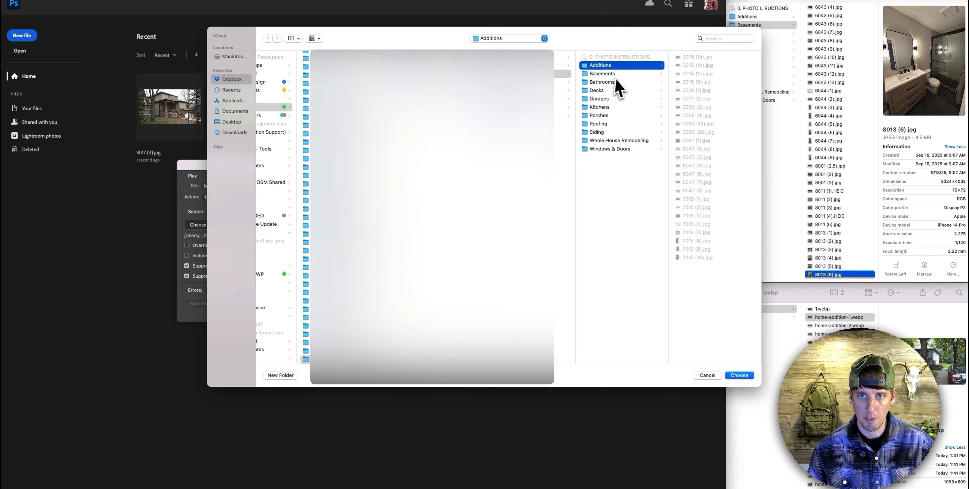
click(738, 375)
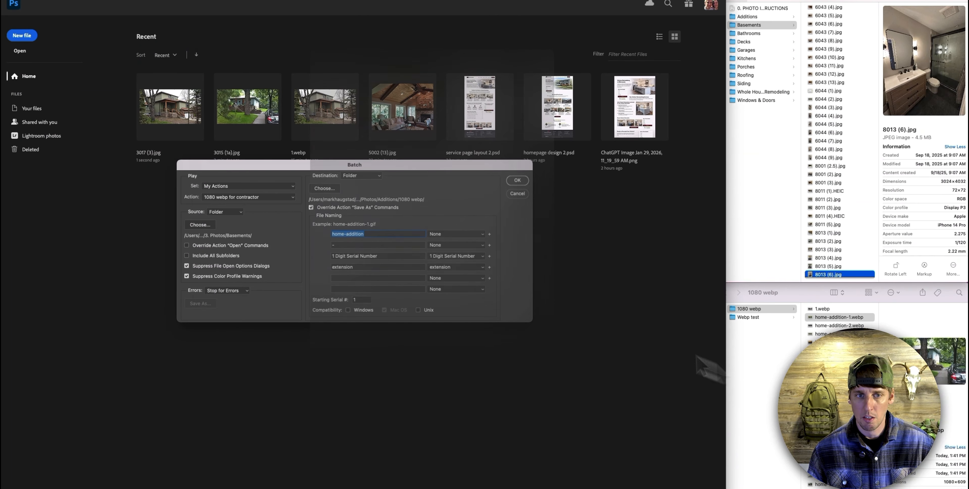
Choose the 1080 webp folder inside Basements as the batch destination, name the files "basements" and run the batch
click(324, 188)
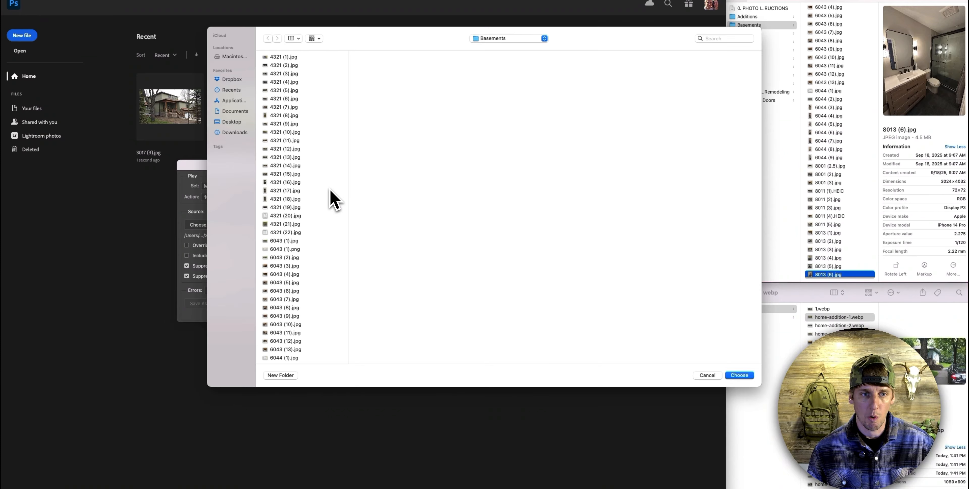
click(493, 40)
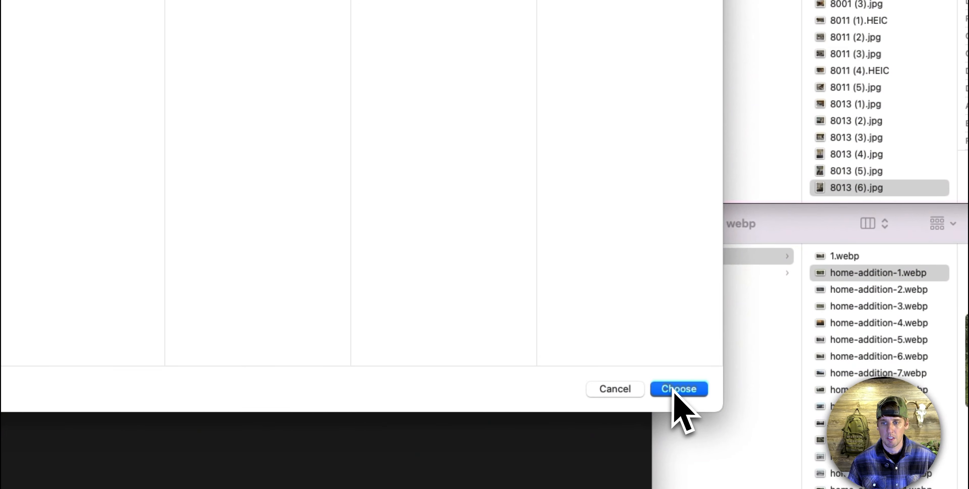
click(678, 389)
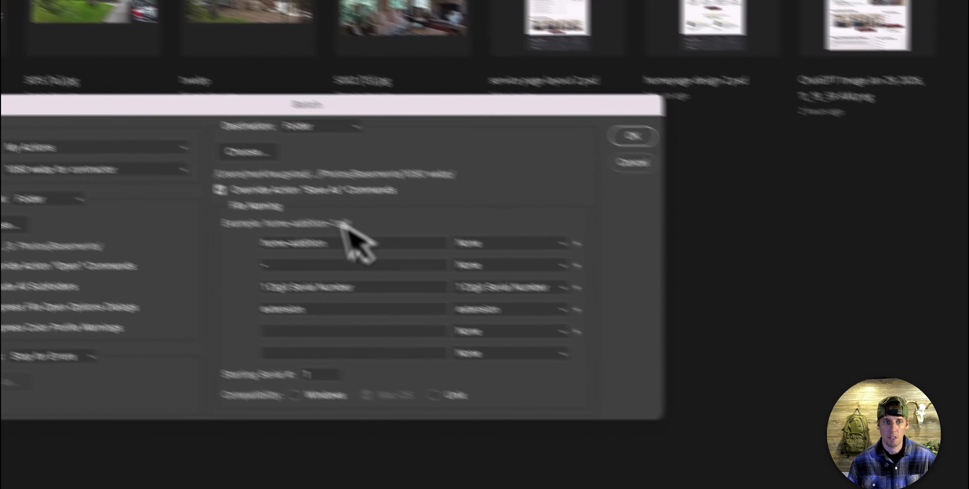
text(basements)
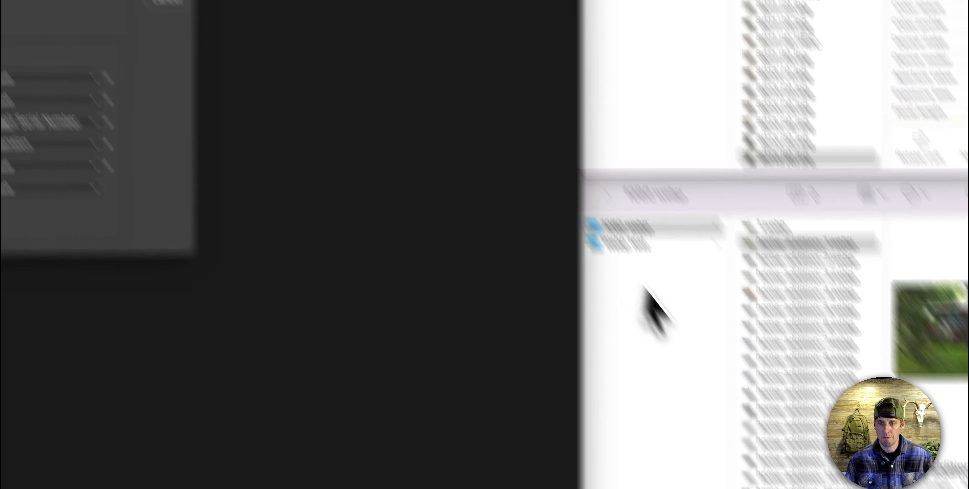
Open the 1080 webp folder inside Basements in Finder and check the details of basements-1.webp
click(663, 313)
scroll(655, 251, left, 3)
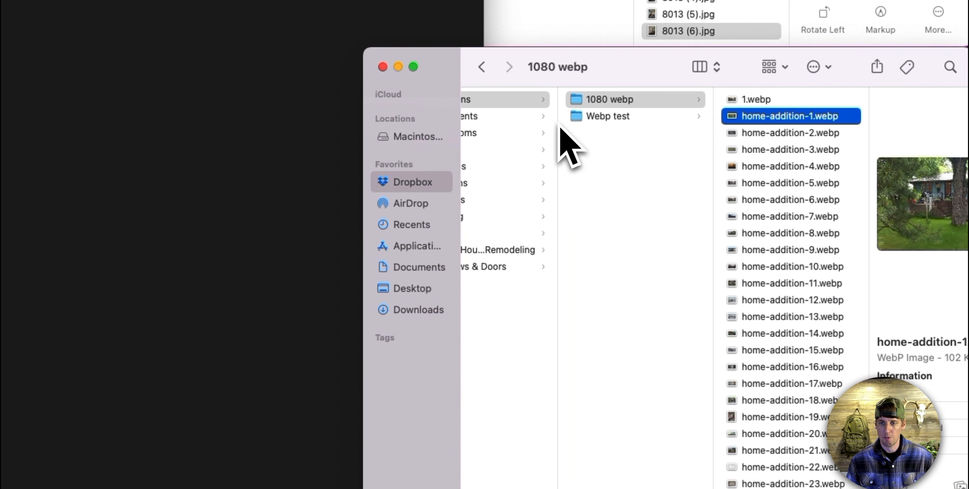
scroll(560, 127, left, 2)
click(563, 118)
click(671, 101)
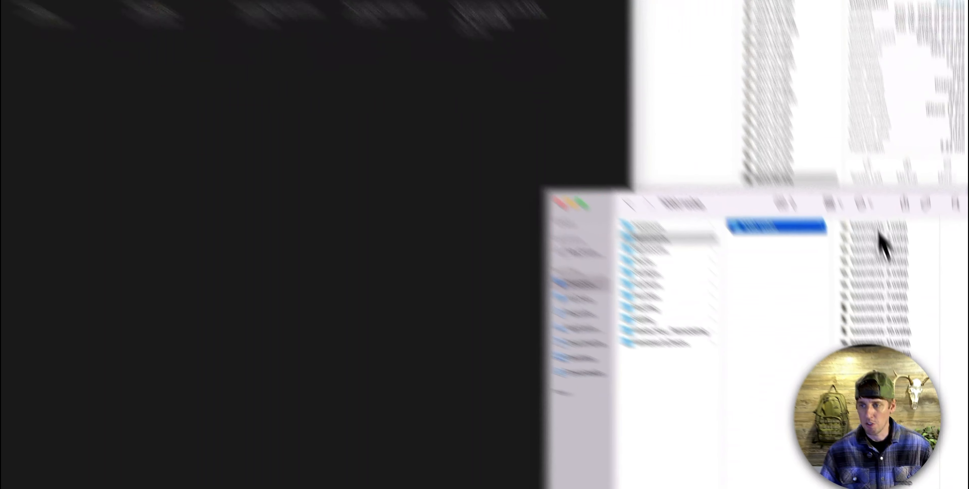
click(904, 310)
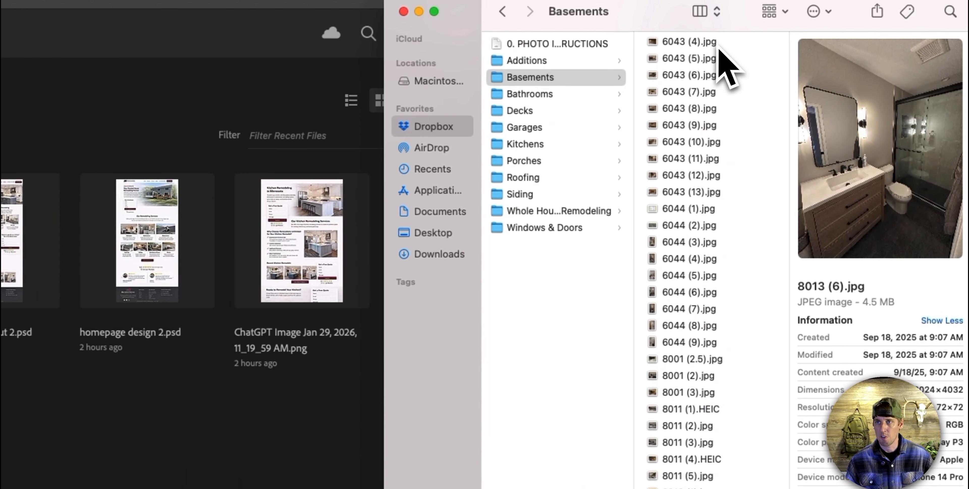
Select the original 4321 (1).jpg in the Basements folder to compare its file size and dimensions with the WebP version
click(842, 8)
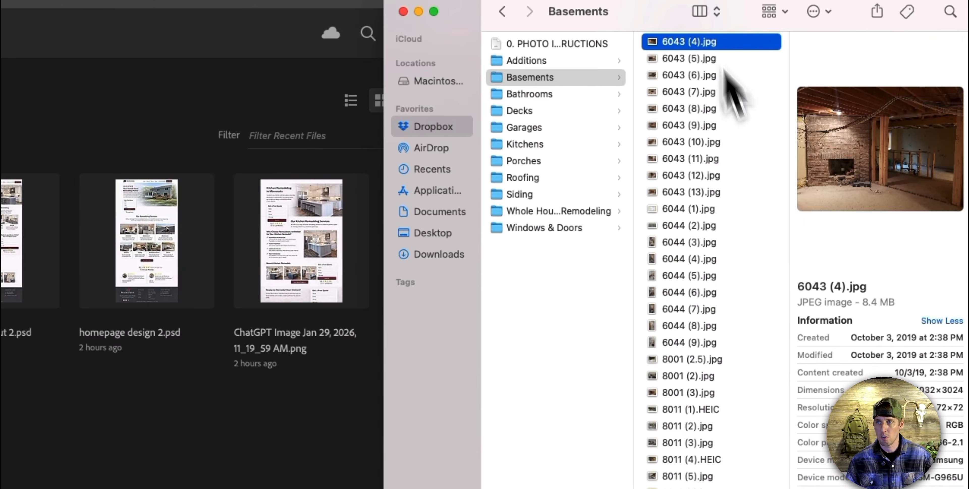
scroll(734, 226, up, 10)
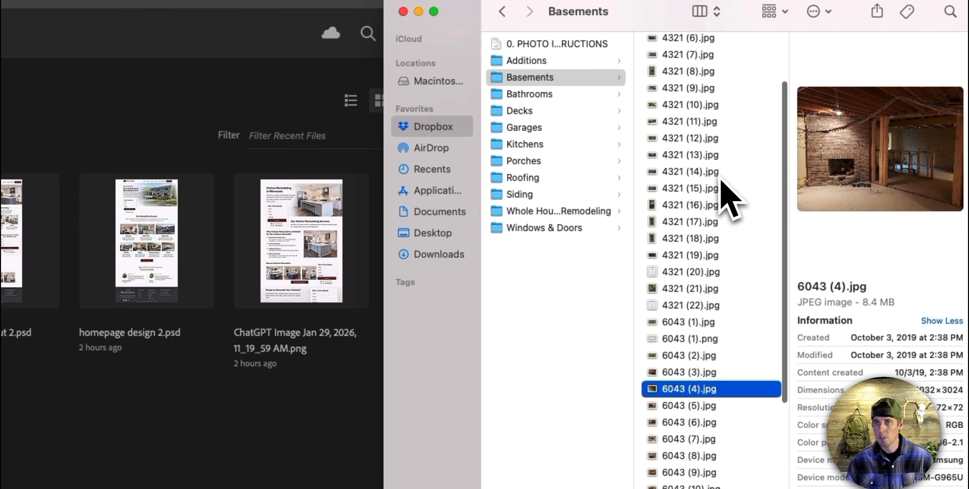
click(707, 46)
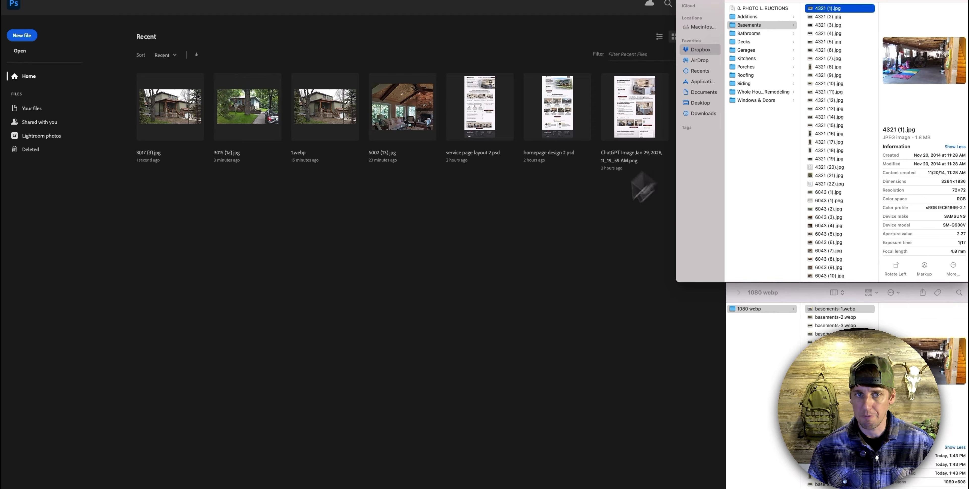
Select all the images in the Bathrooms folder, from the first to the last, to check their combined information
click(561, 245)
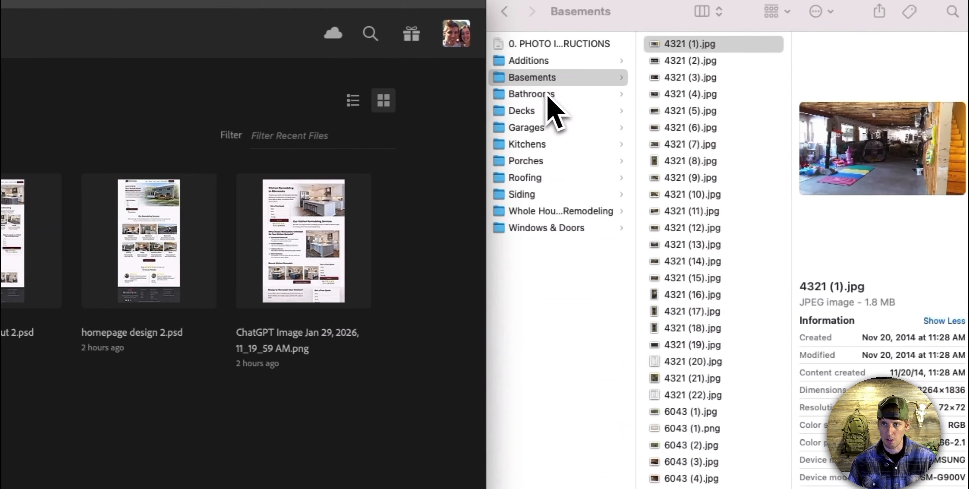
click(551, 99)
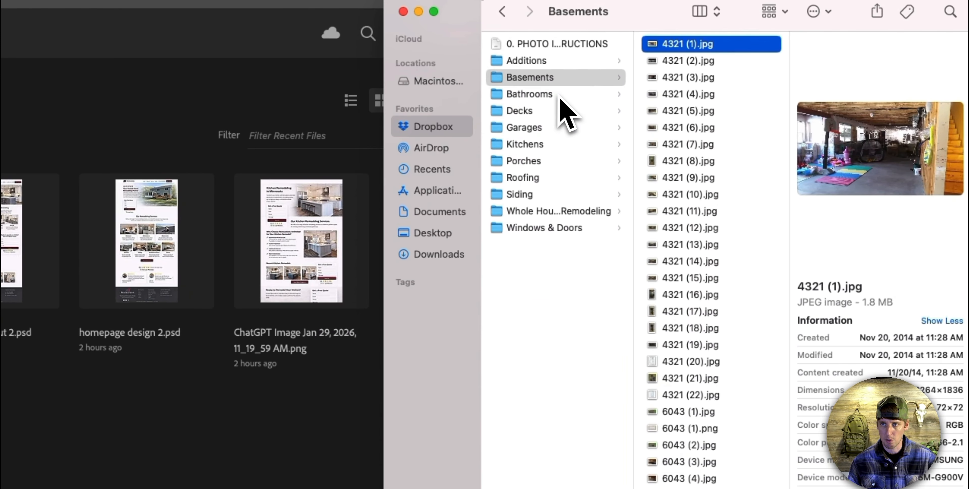
click(556, 95)
click(683, 44)
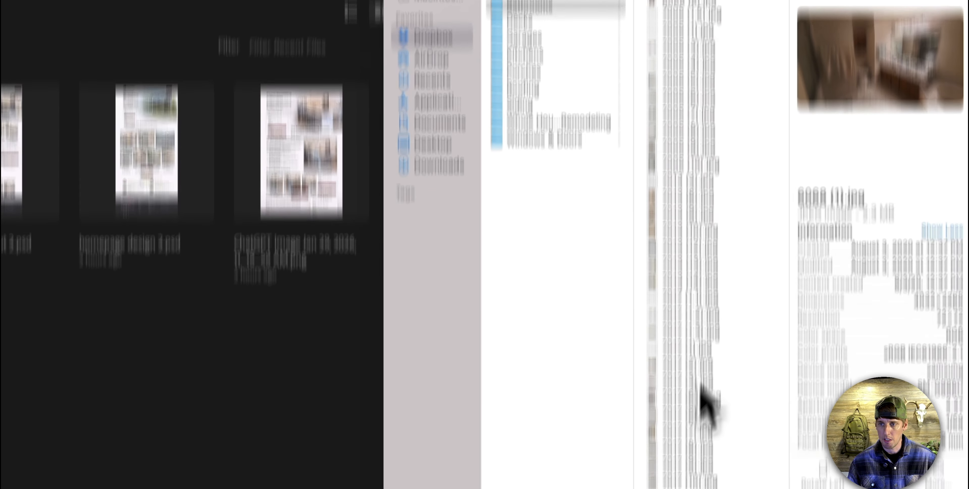
scroll(707, 309, down, 3)
shift+click(720, 312)
Switch to Photoshop and set up a Batch run of "1080 webp for contractor" with the Bathrooms folder as its source
click(301, 292)
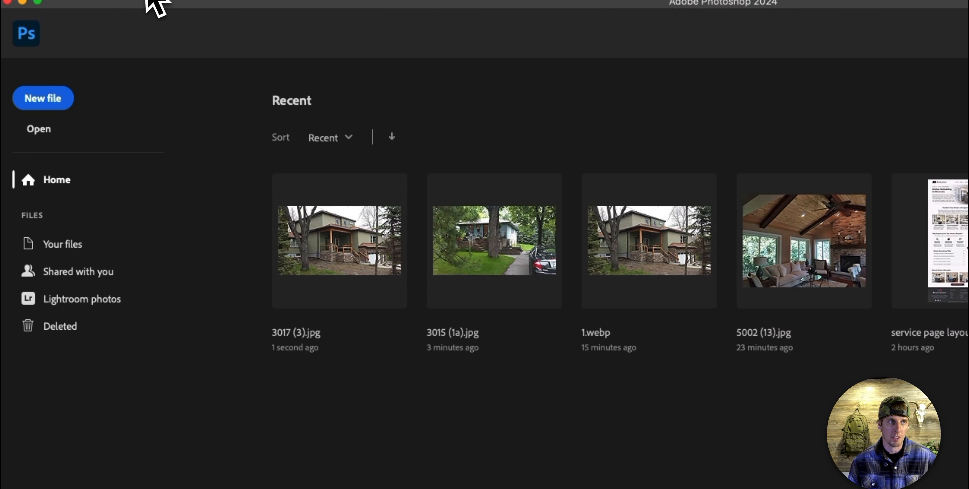
click(156, 6)
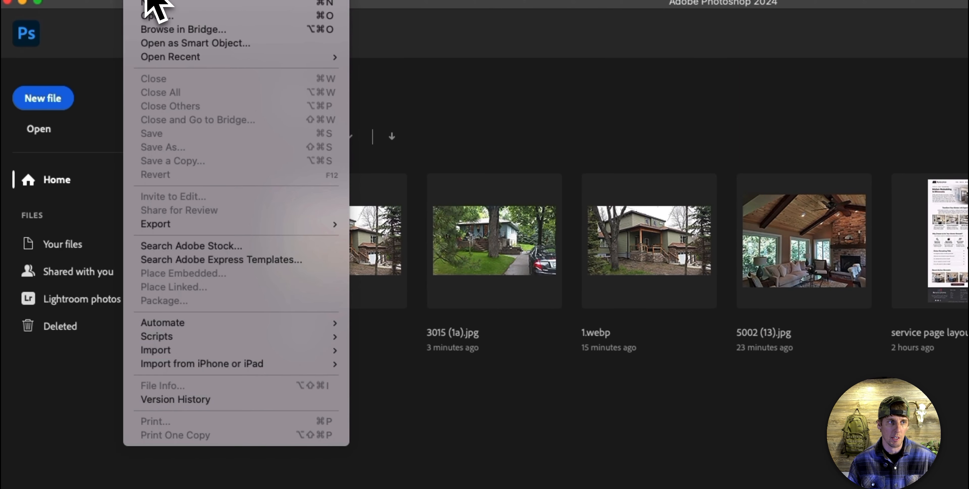
mouse_move(173, 322)
click(412, 323)
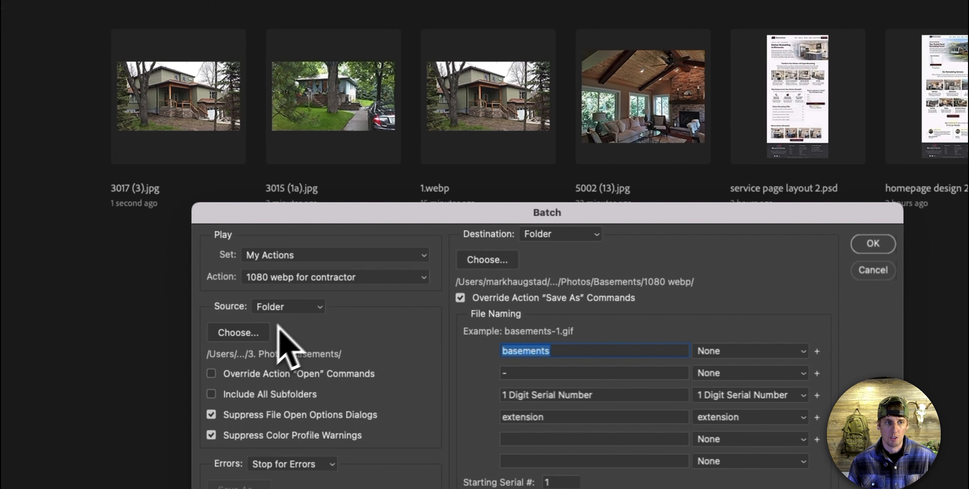
click(237, 332)
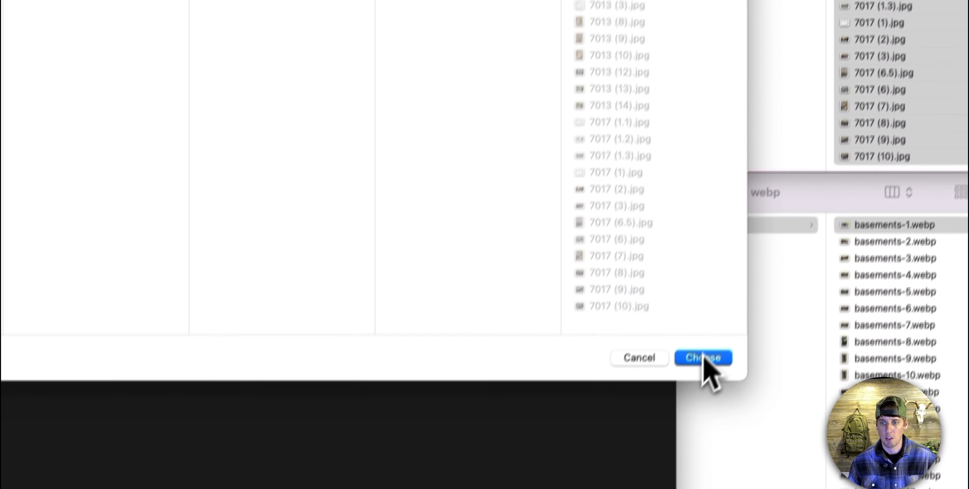
click(707, 361)
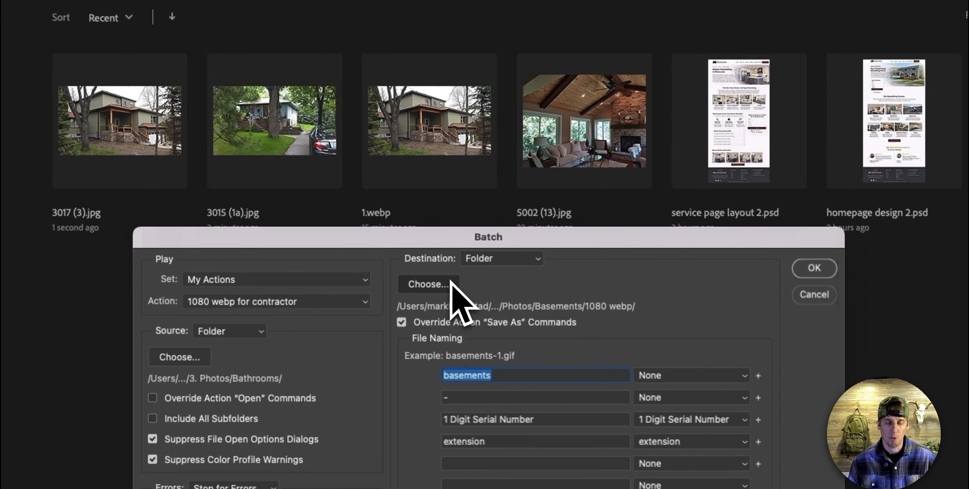
Choose the 1080 webp folder inside Bathrooms as the batch destination, name the files "bathroom-remodel" and run the batch
click(451, 285)
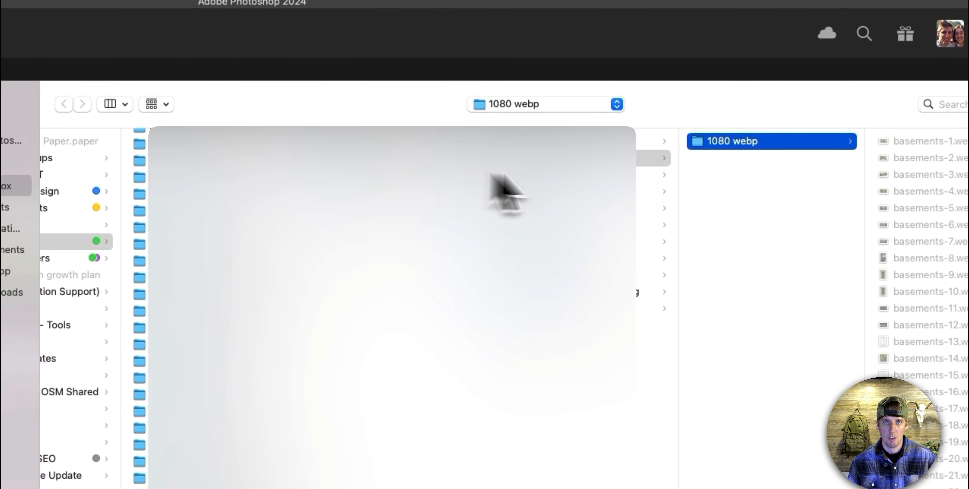
click(619, 176)
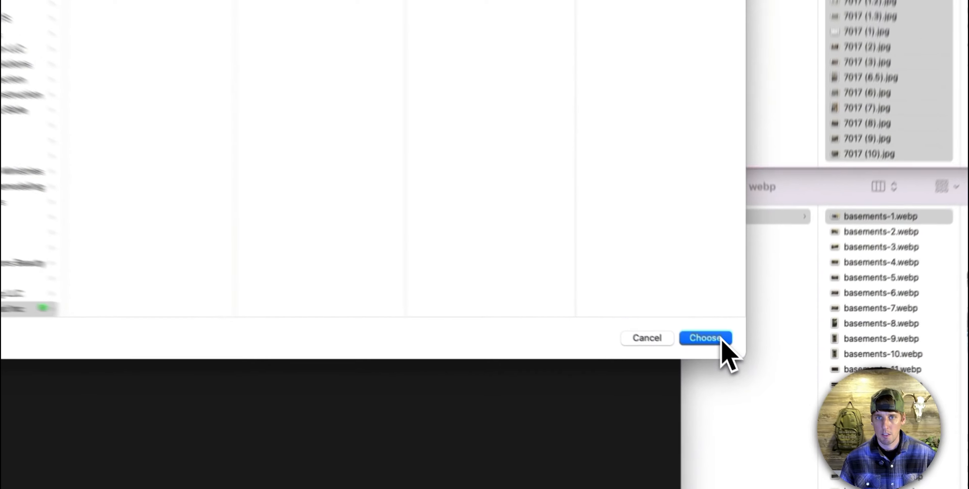
click(707, 338)
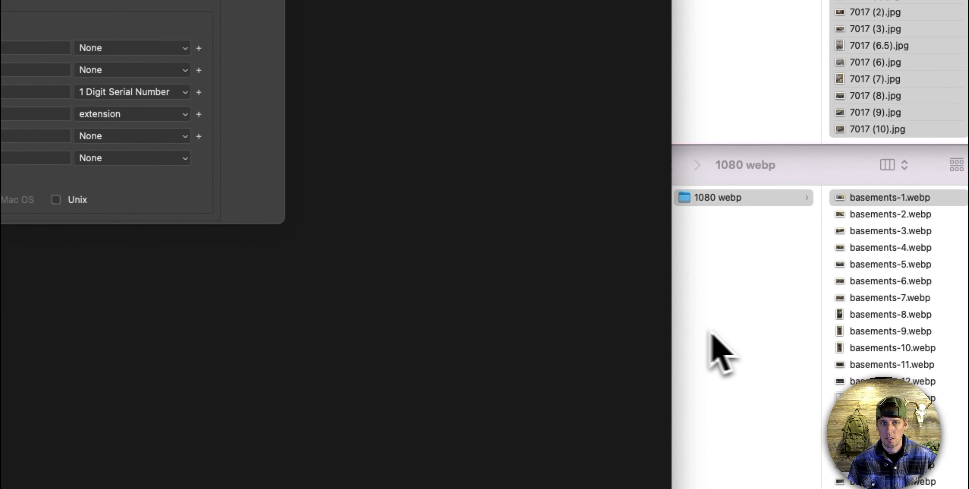
click(323, 198)
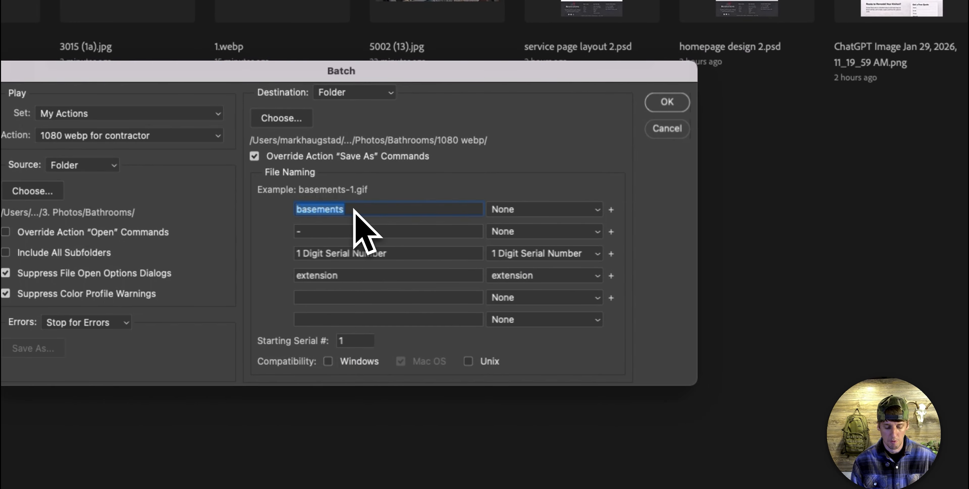
text(bathroom)
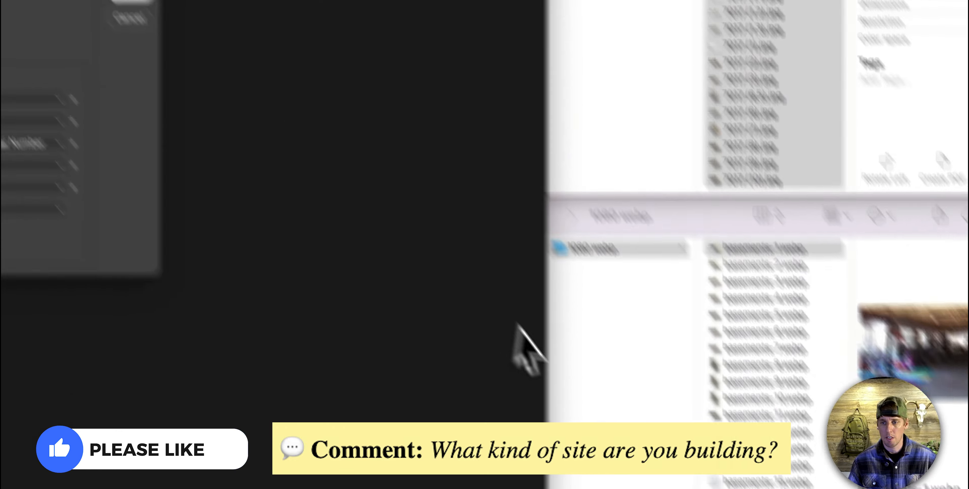
Open the 1080 webp folder inside Bathrooms in Finder and check the details of the first converted bathroom image
click(589, 371)
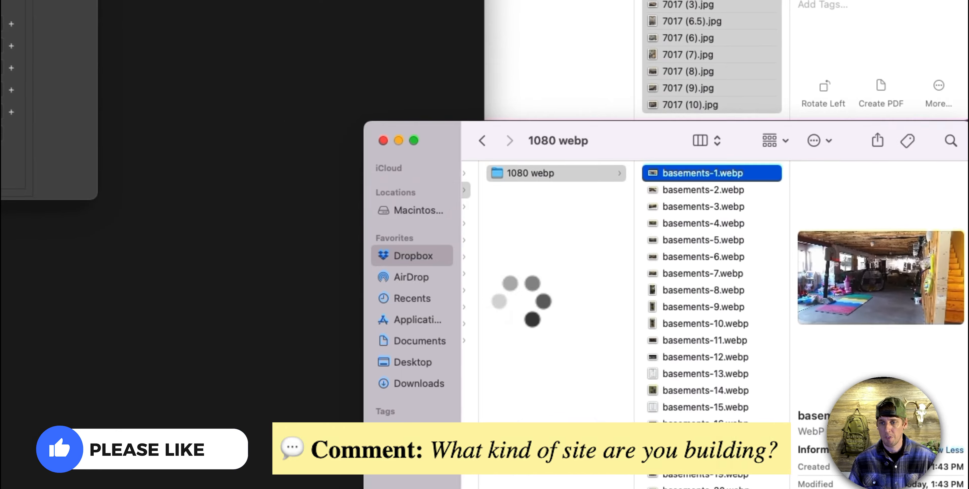
scroll(611, 292, left, 5)
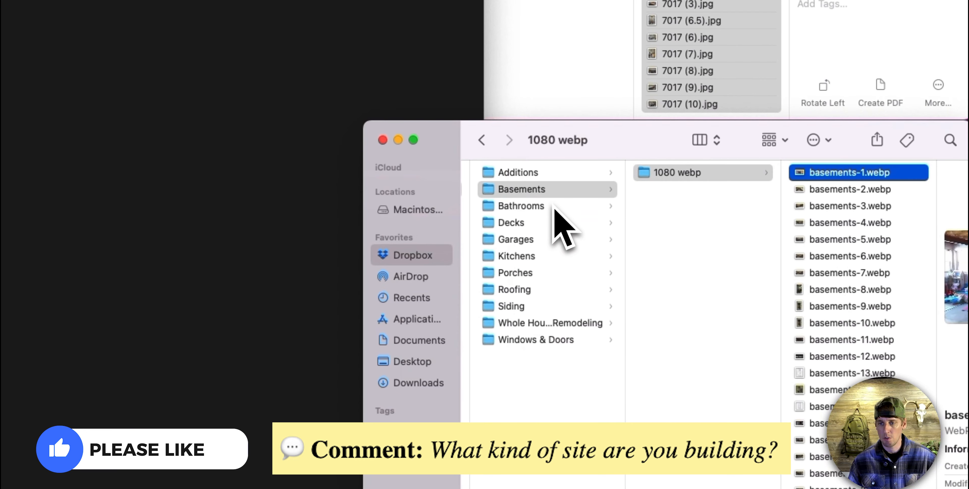
click(553, 206)
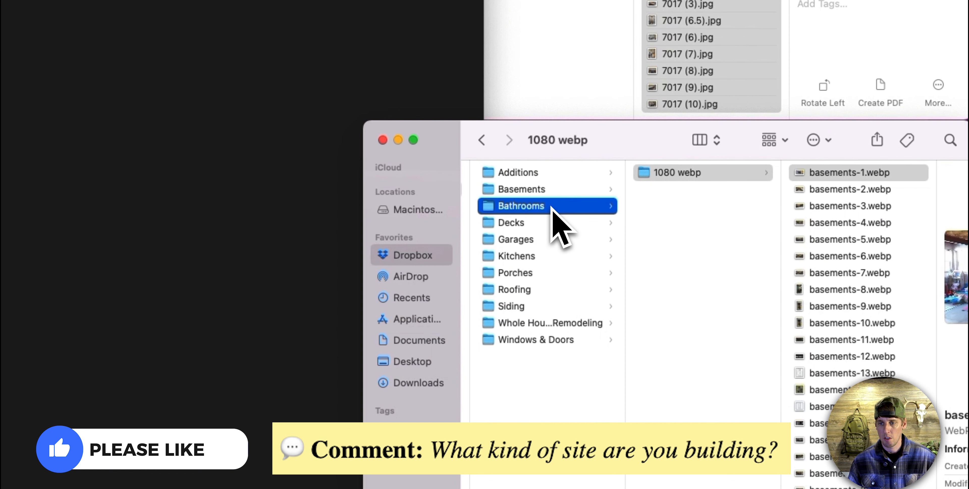
click(693, 174)
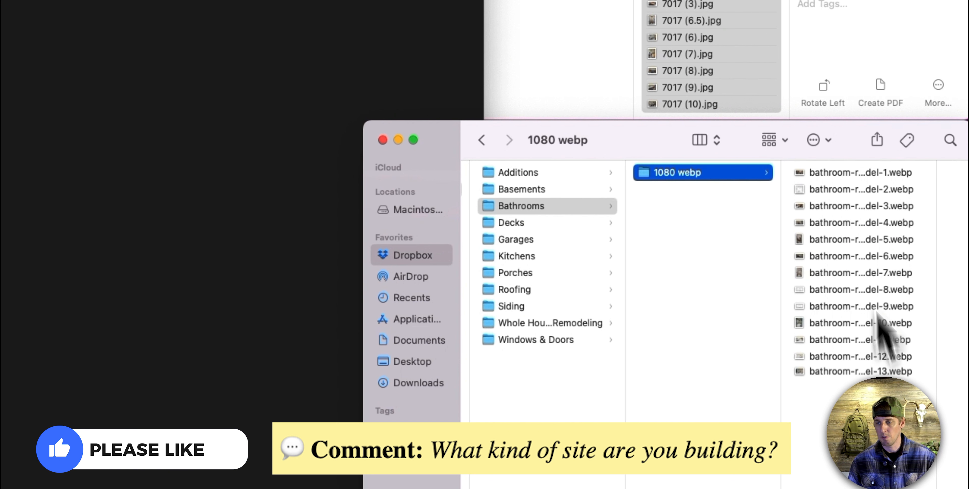
click(853, 177)
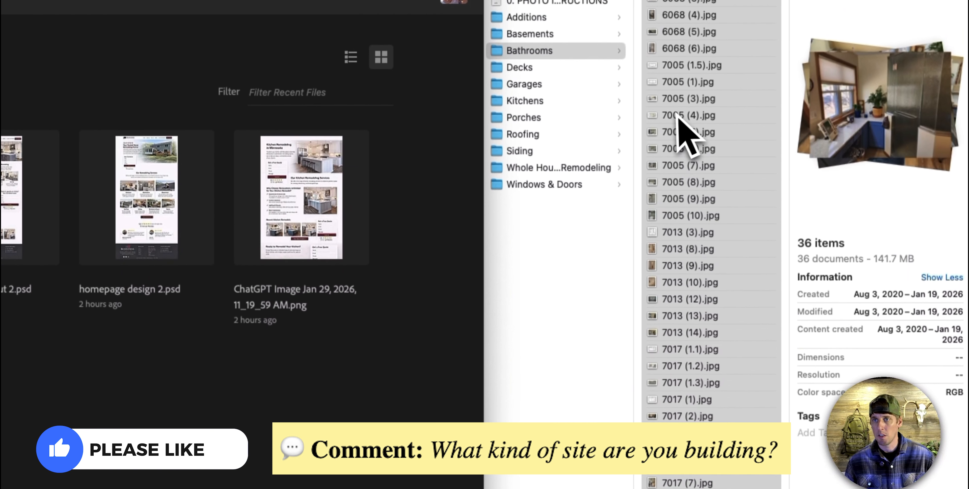
Select the original 6068 (1).jpg in the Bathrooms folder to compare its file size and dimensions with the WebP version
click(679, 117)
click(715, 87)
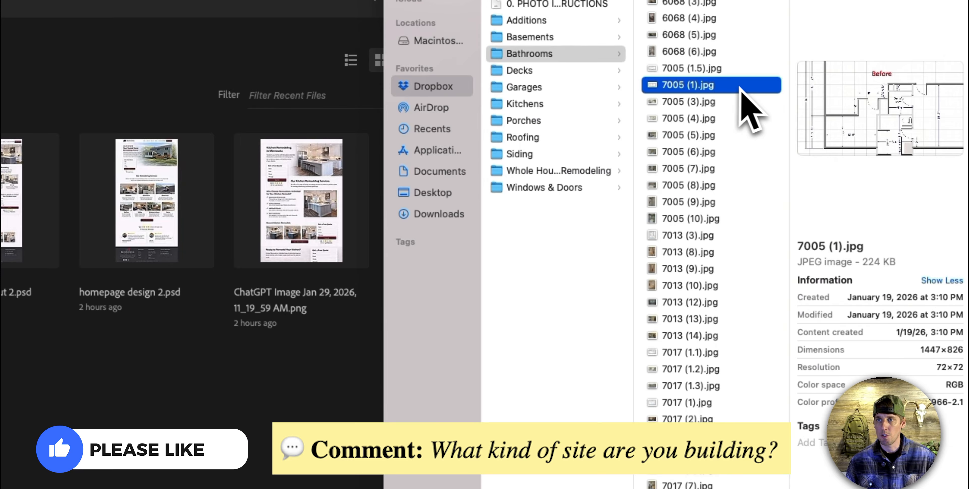
scroll(746, 108, up, 3)
click(724, 7)
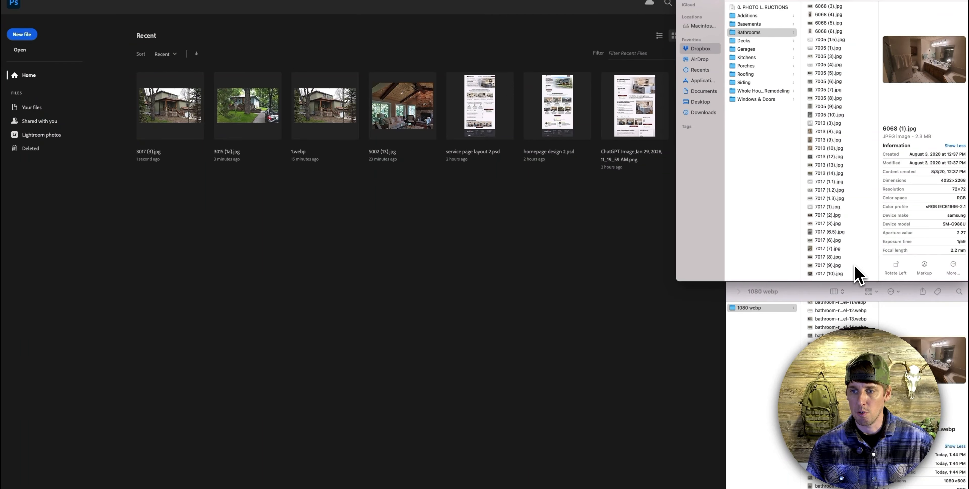
Select all the original photos in the Bathrooms folder to check their combined file size
click(853, 273)
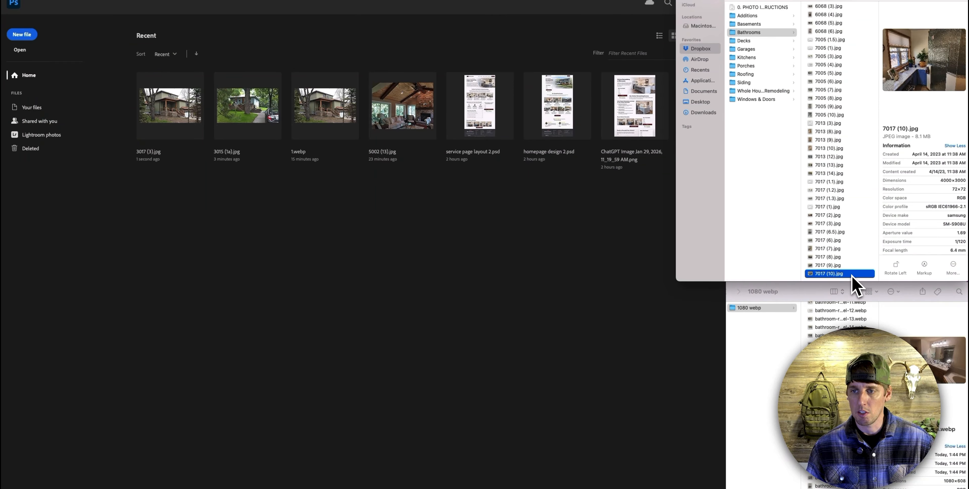
scroll(840, 36, up, 2)
shift+click(855, 9)
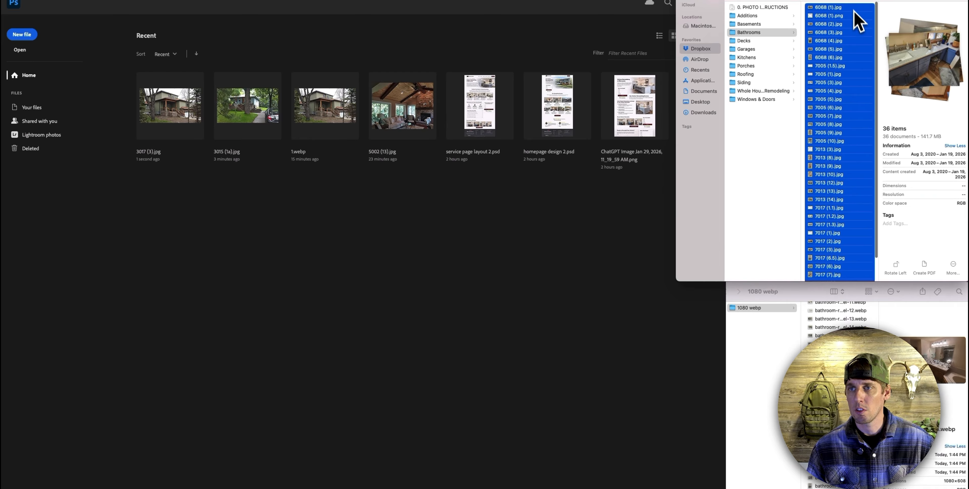
click(787, 230)
click(596, 274)
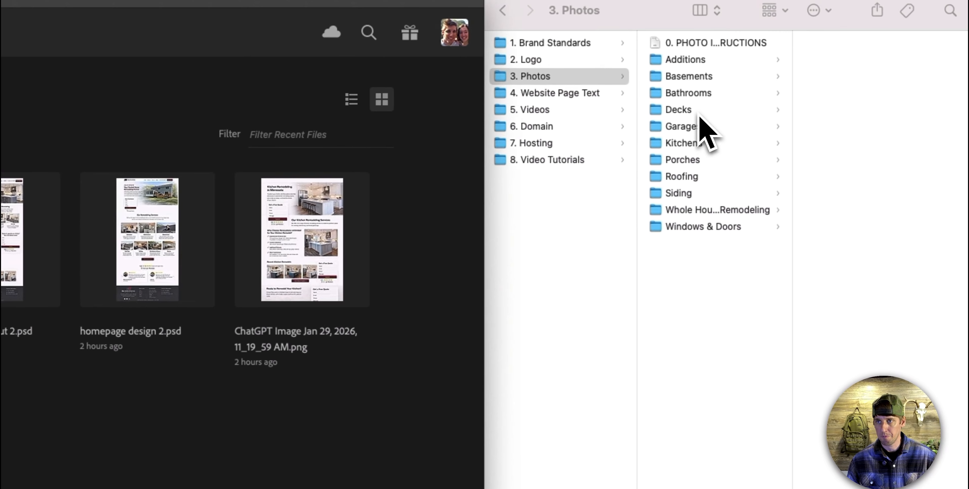
Switch to Photoshop and set up a Batch run of "1080 webp for contractor" with the Decks folder as its source
click(828, 42)
click(679, 109)
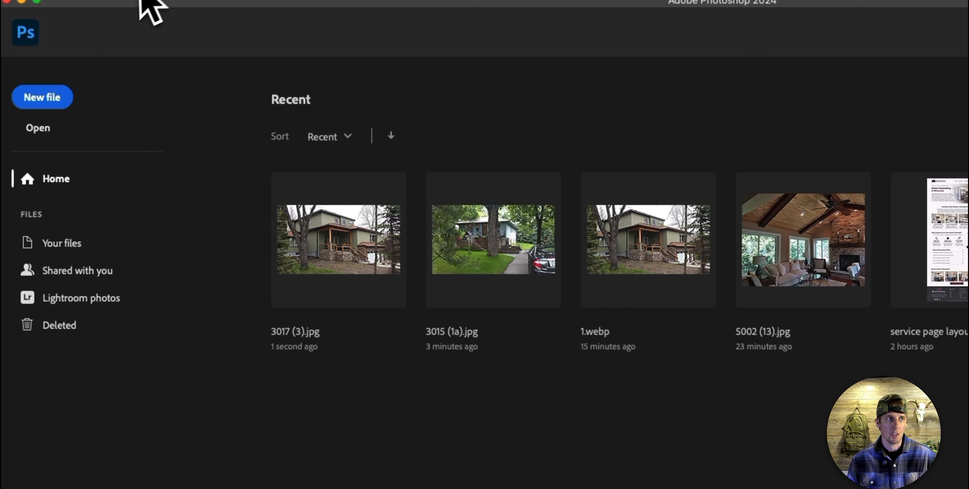
click(147, 1)
mouse_move(320, 322)
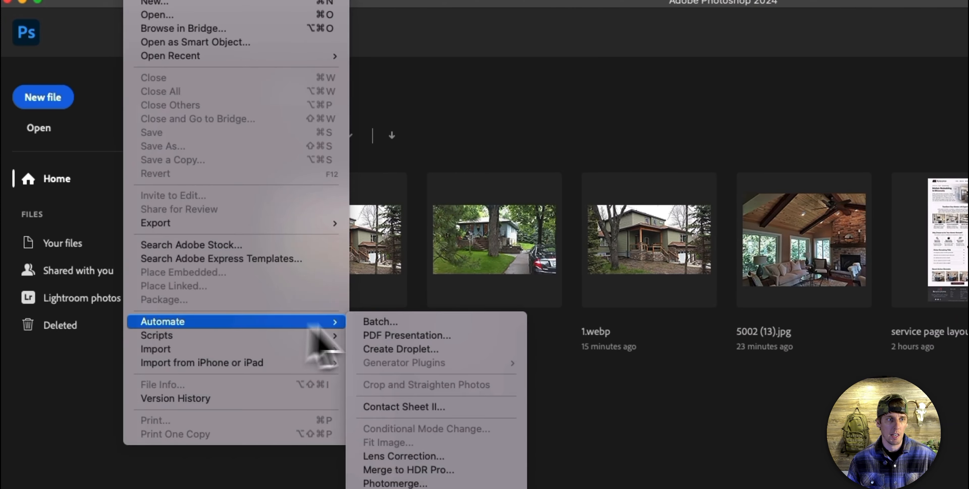
click(393, 321)
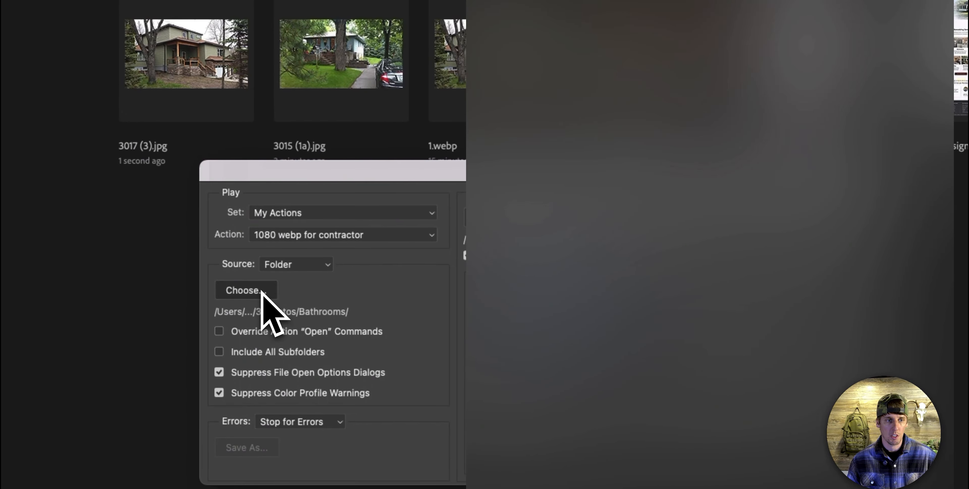
click(263, 292)
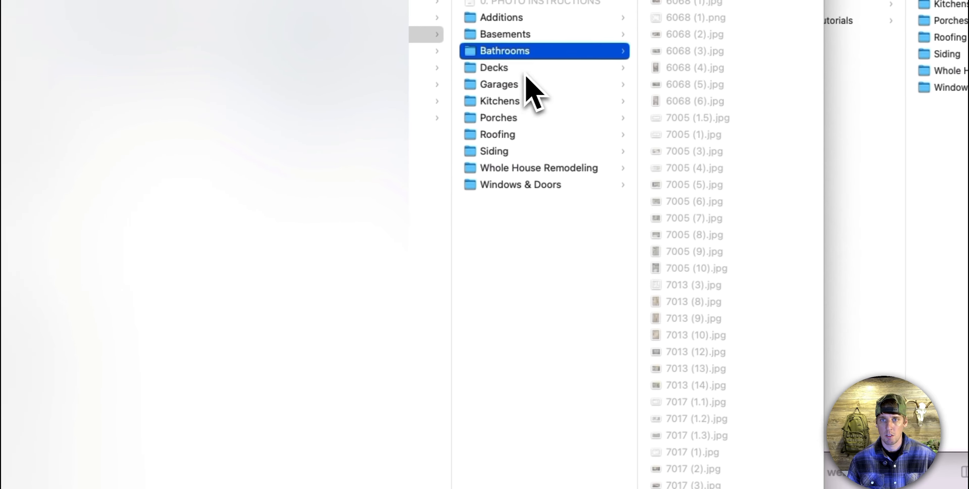
click(525, 69)
click(692, 380)
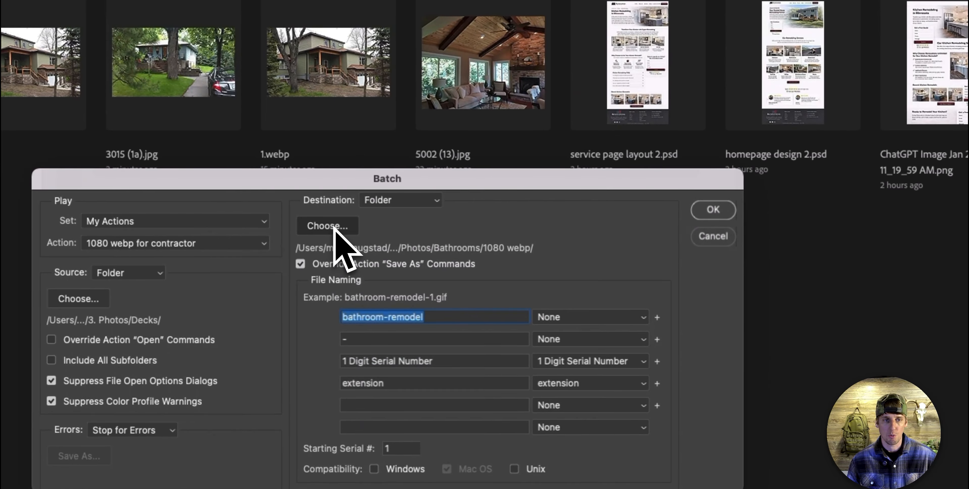
Create a 1080 webp folder inside Decks as the batch destination, name the files "decks" and run the batch
click(327, 225)
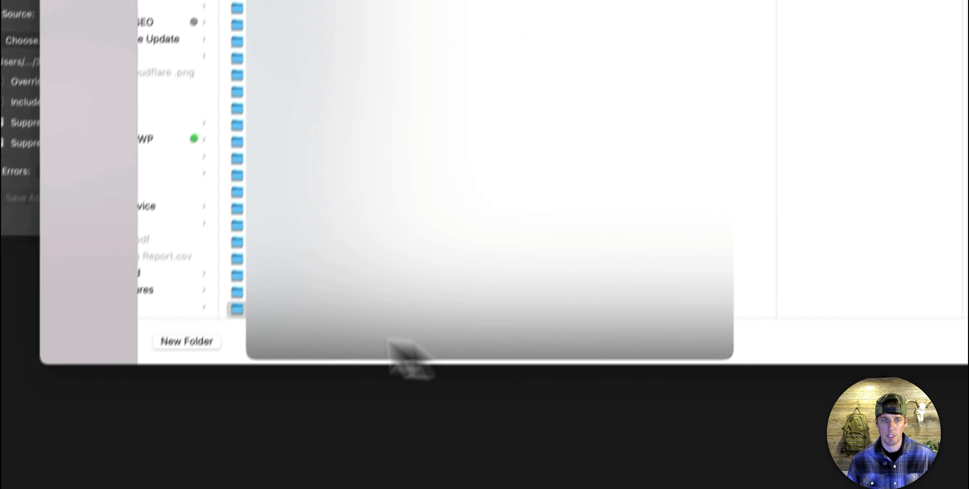
click(204, 341)
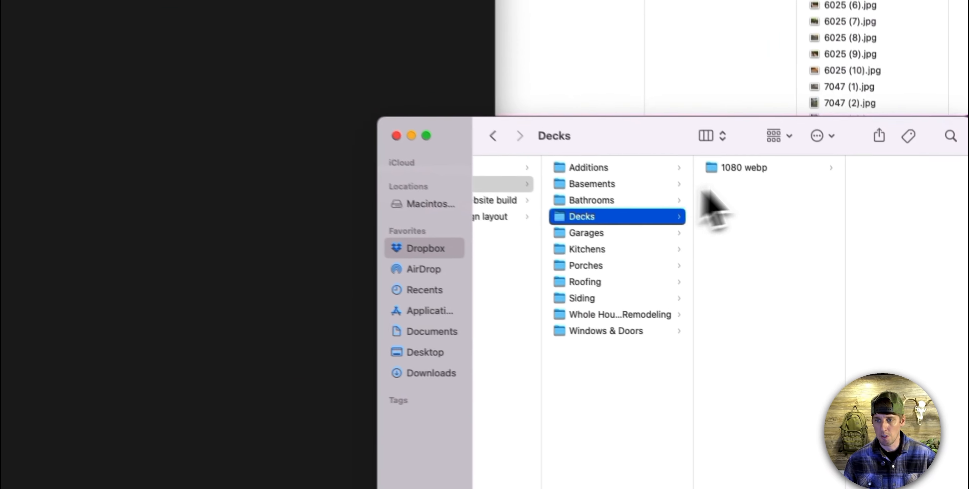
In Finder, open the 1080 webp folder inside Decks and compare decks-1.webp with the original 1115 (1).jpg
click(749, 168)
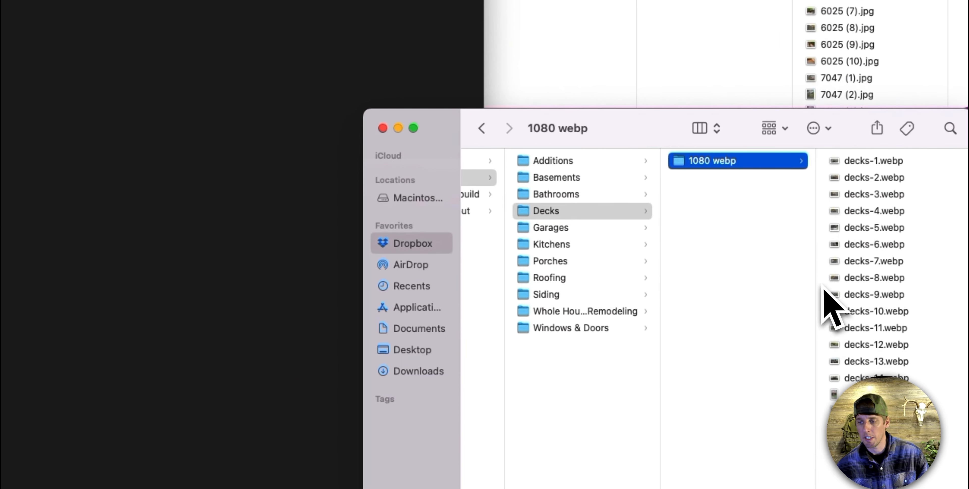
click(868, 165)
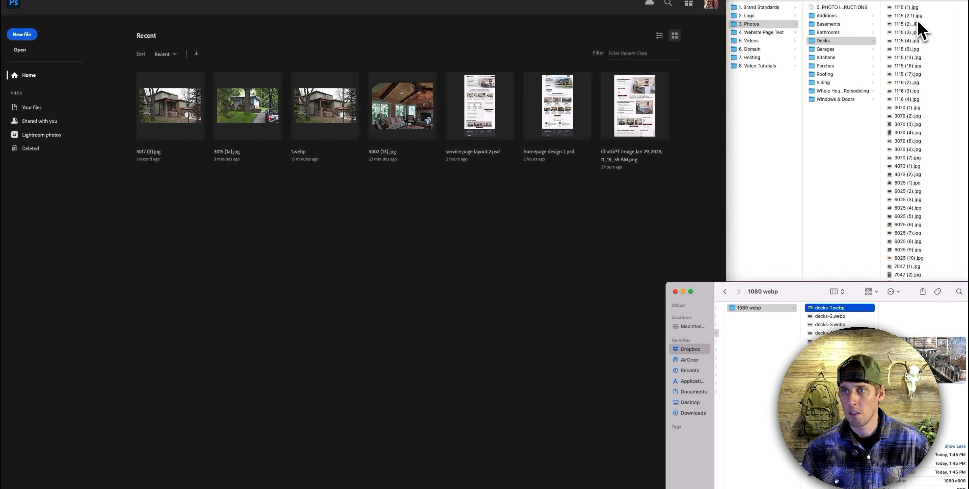
click(918, 8)
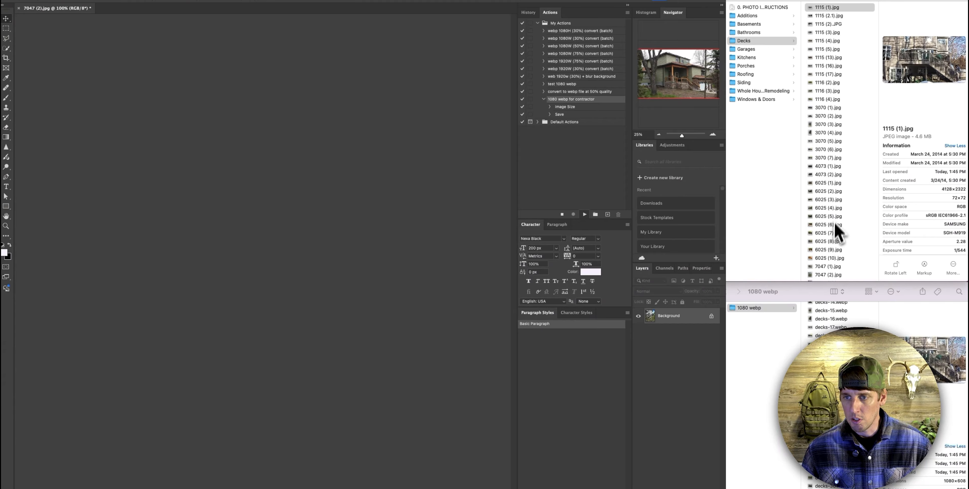
Select all the original photos in the Decks folder to check their combined file size
scroll(835, 230, down, 5)
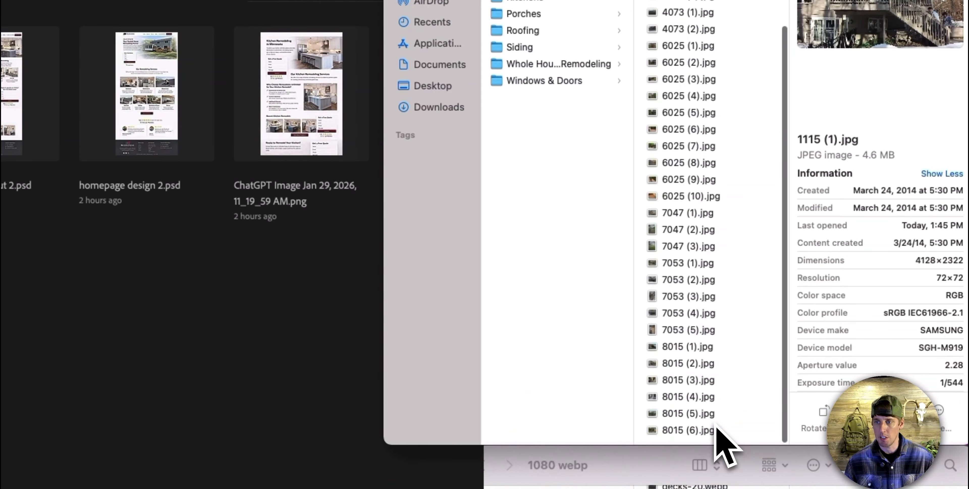
click(714, 430)
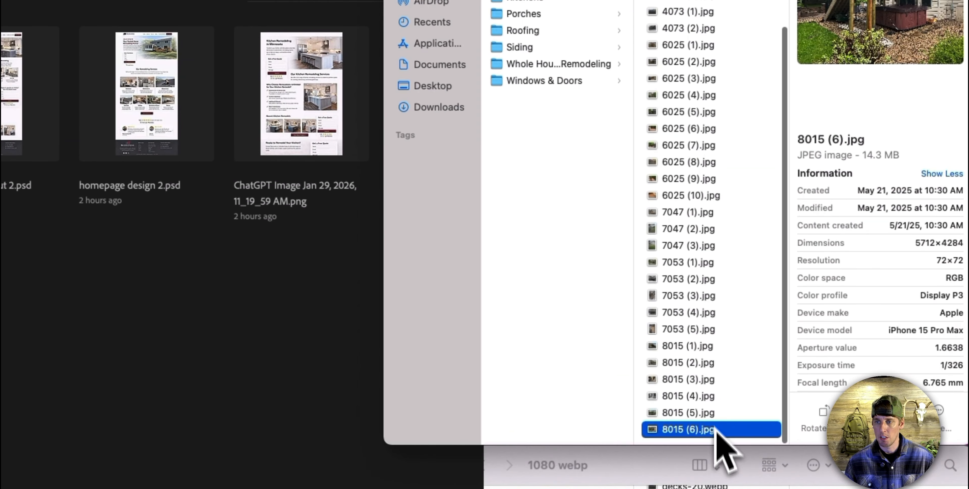
scroll(735, 245, up, 10)
key(super+a)
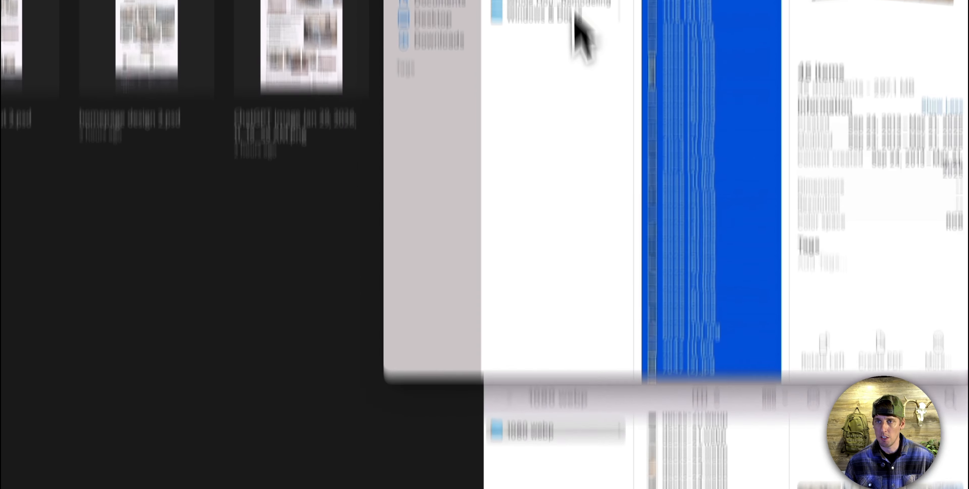
Switch to Photoshop and set up a Batch run of "1080 webp for contractor" with the Kitchens folder as its source
click(569, 71)
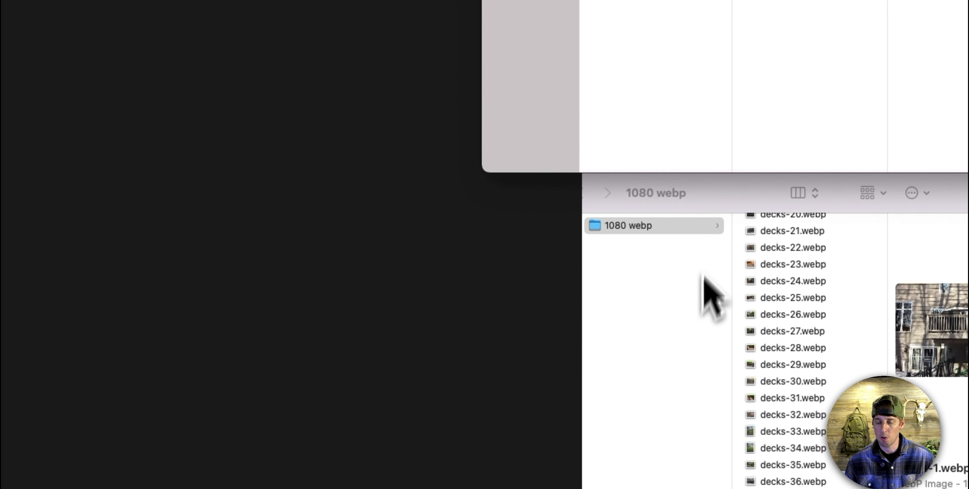
click(639, 323)
click(260, 316)
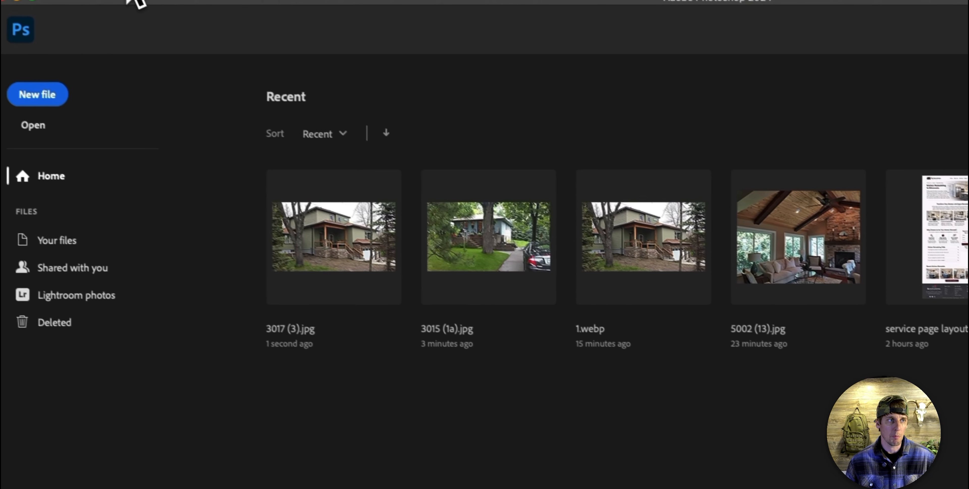
click(136, 0)
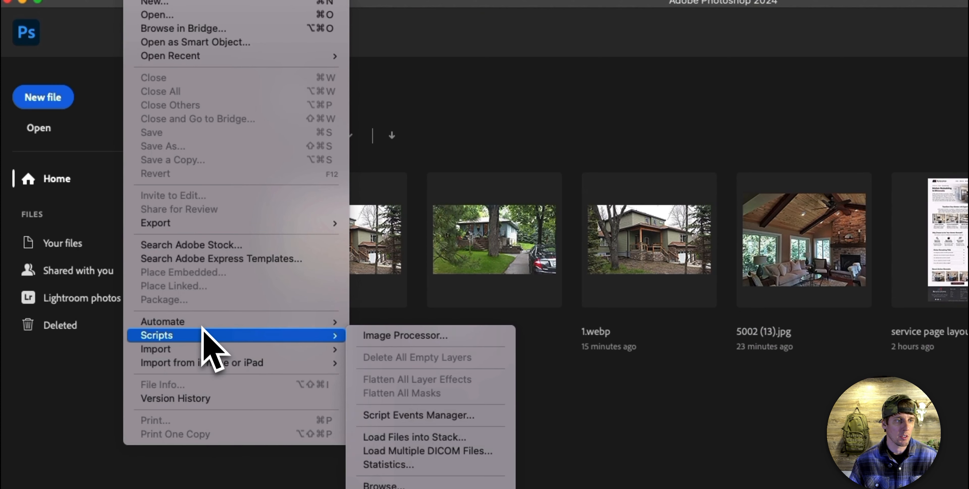
mouse_move(323, 322)
click(376, 323)
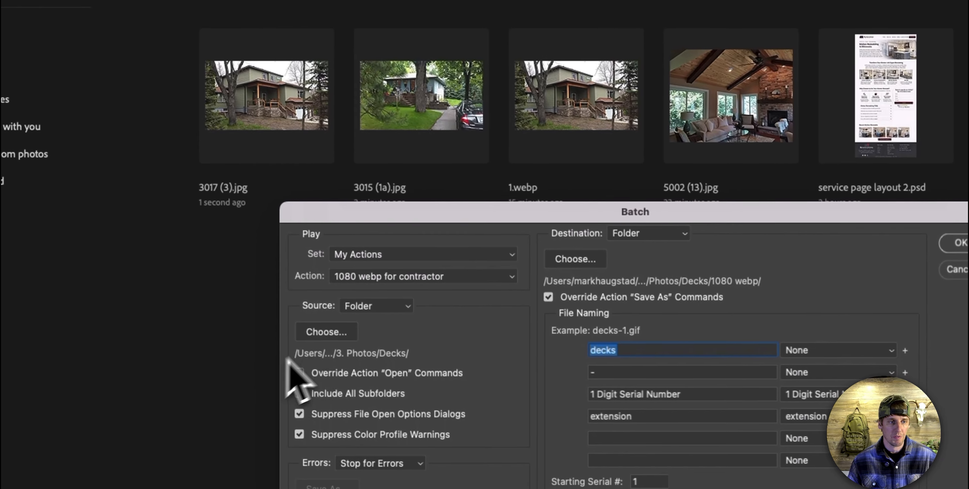
click(326, 331)
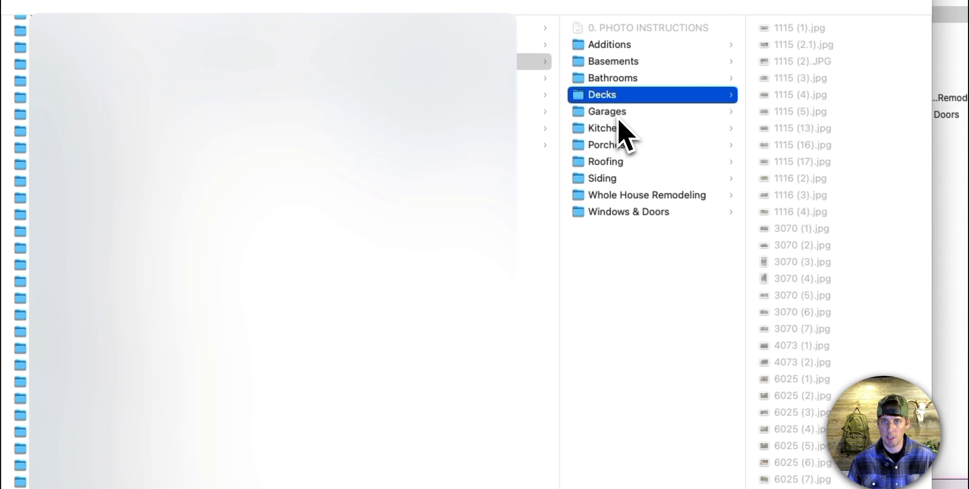
click(618, 112)
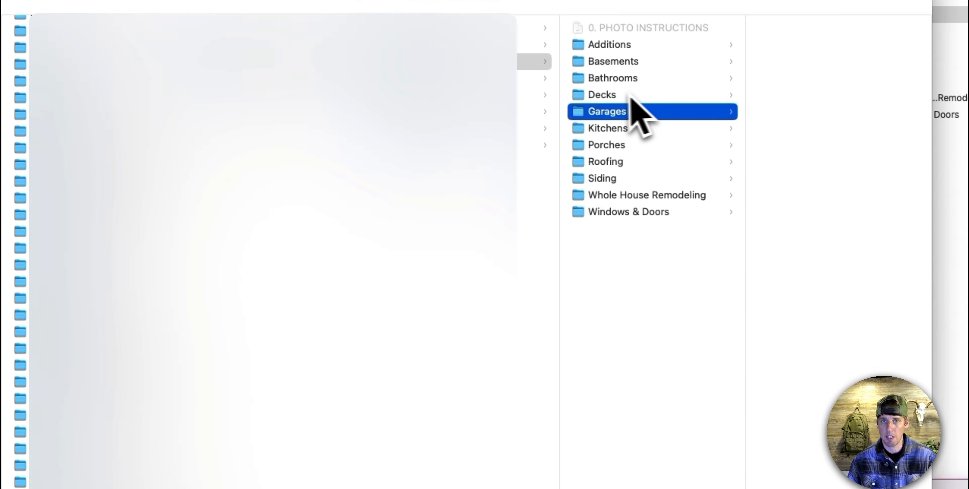
click(640, 129)
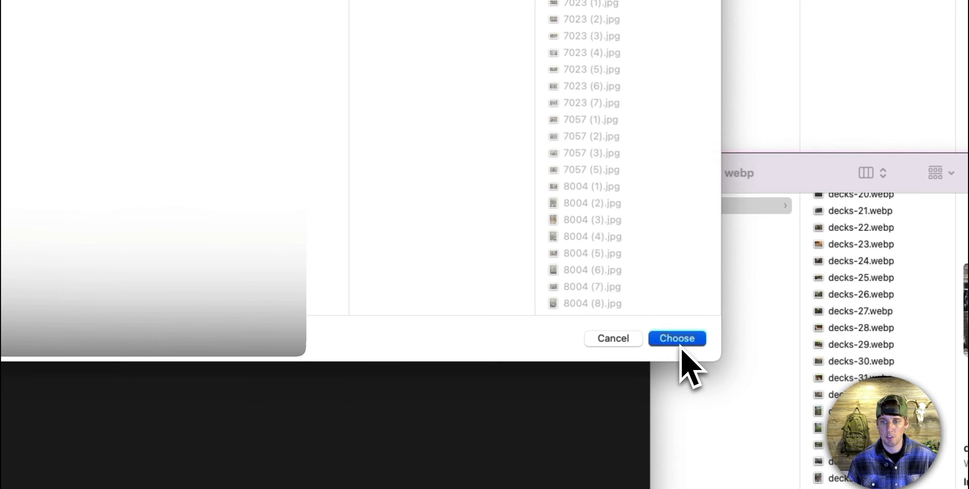
click(679, 339)
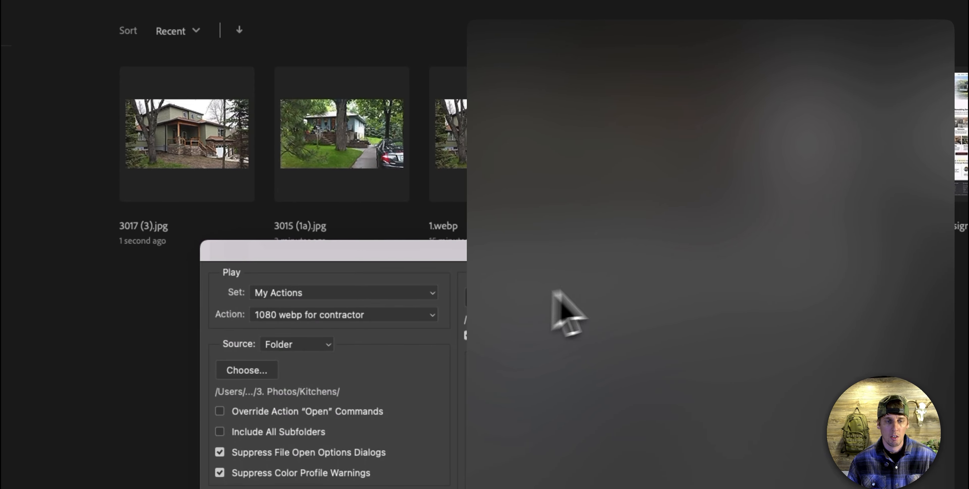
Create a 1080 webp folder inside Kitchens as the batch destination, name the files "kitchens" and run the batch
click(518, 297)
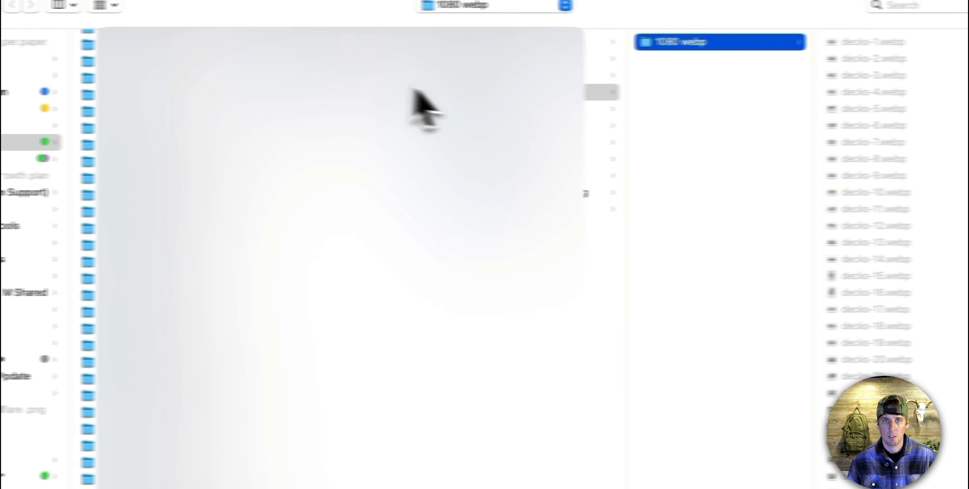
click(477, 125)
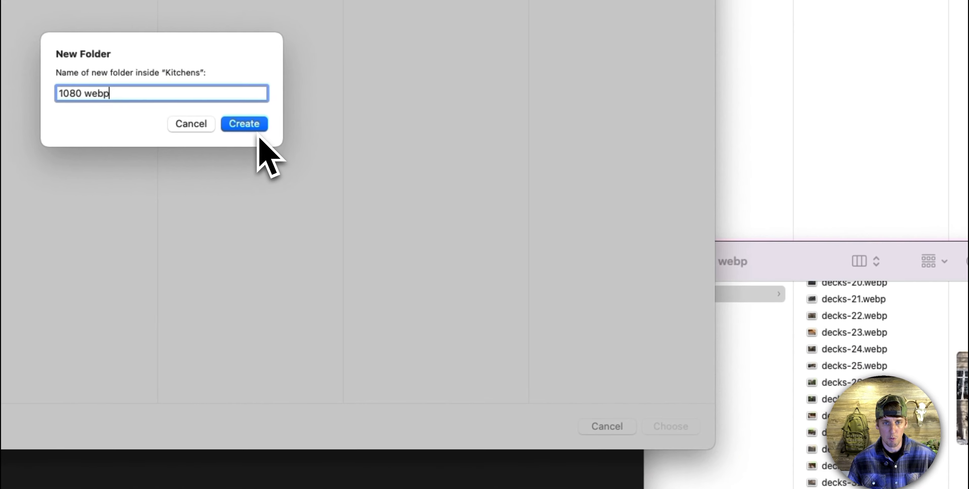
click(256, 126)
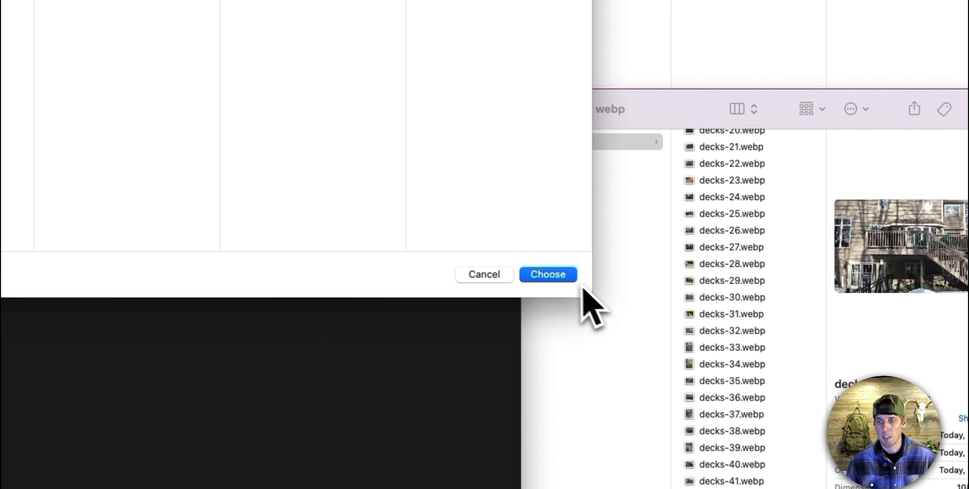
click(670, 426)
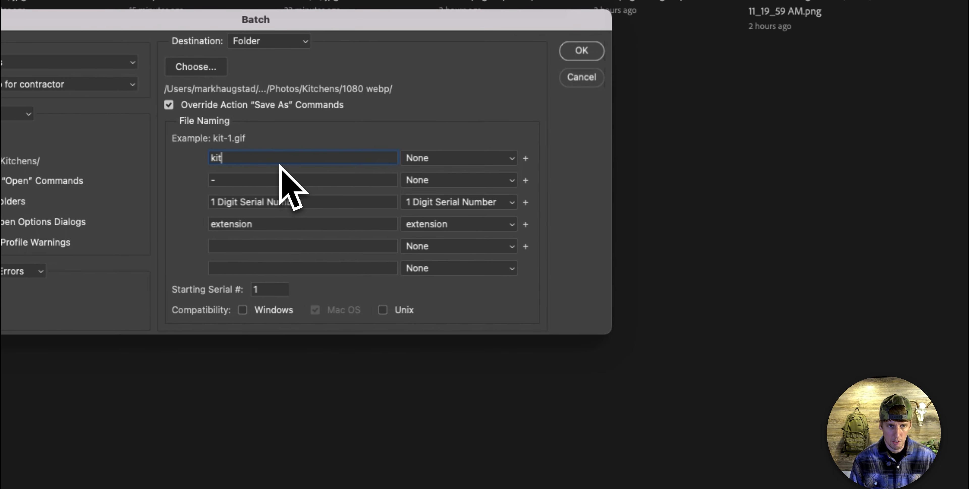
text(en-rem)
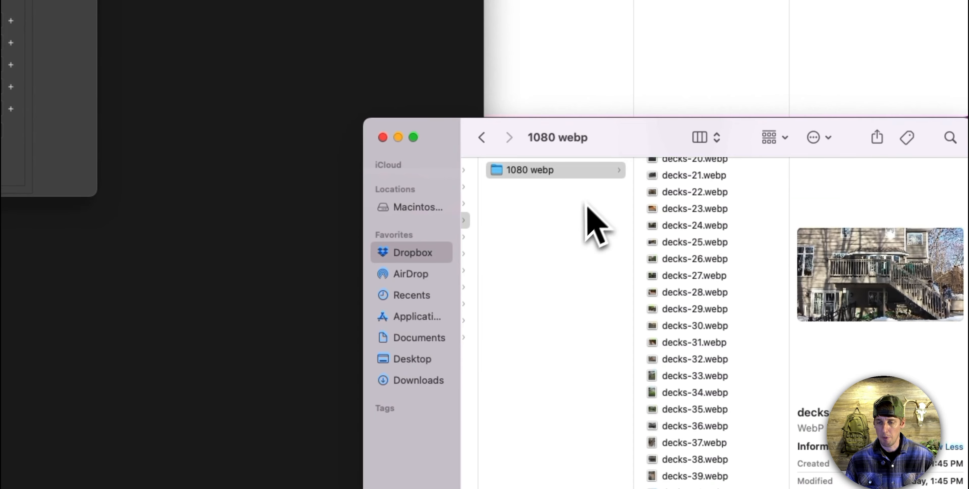
In Finder, select the original 6039 (1).jpg in Kitchens and the converted kitchens-1.webp to compare their file details
scroll(596, 226, left, 5)
click(587, 254)
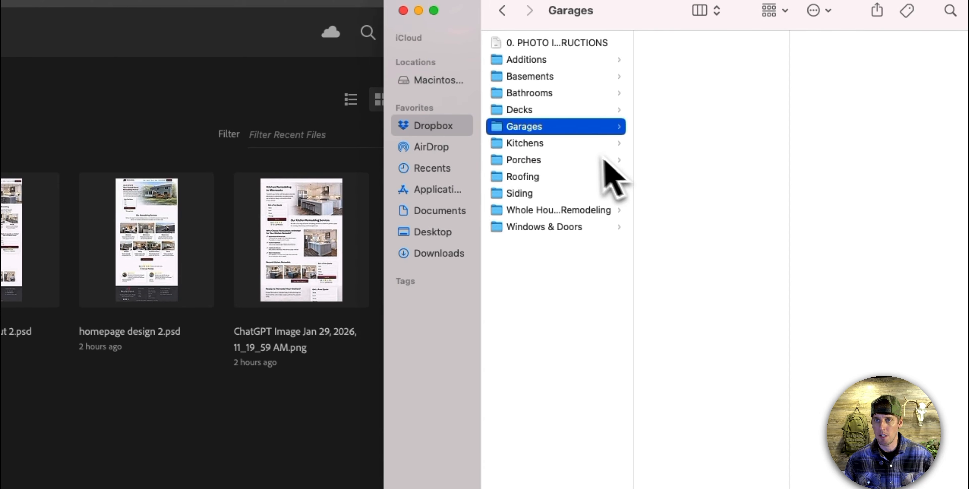
click(593, 145)
click(710, 45)
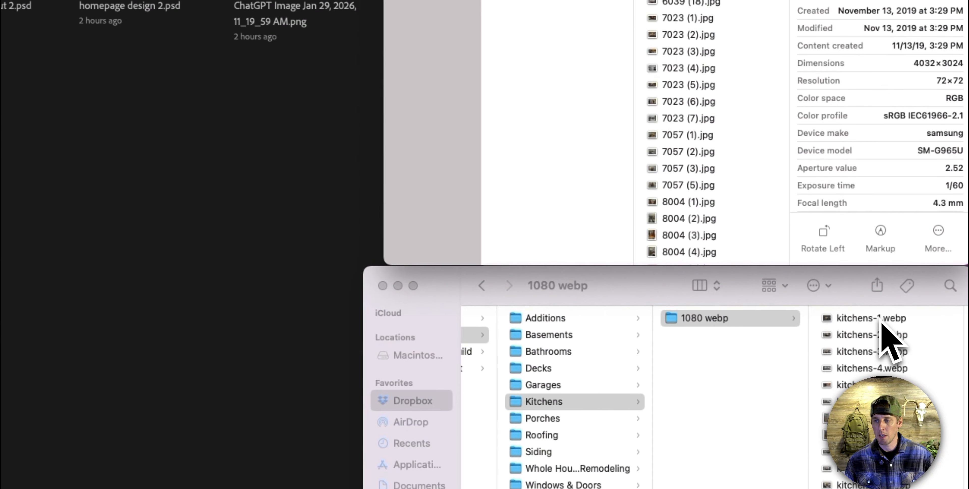
click(879, 317)
click(880, 317)
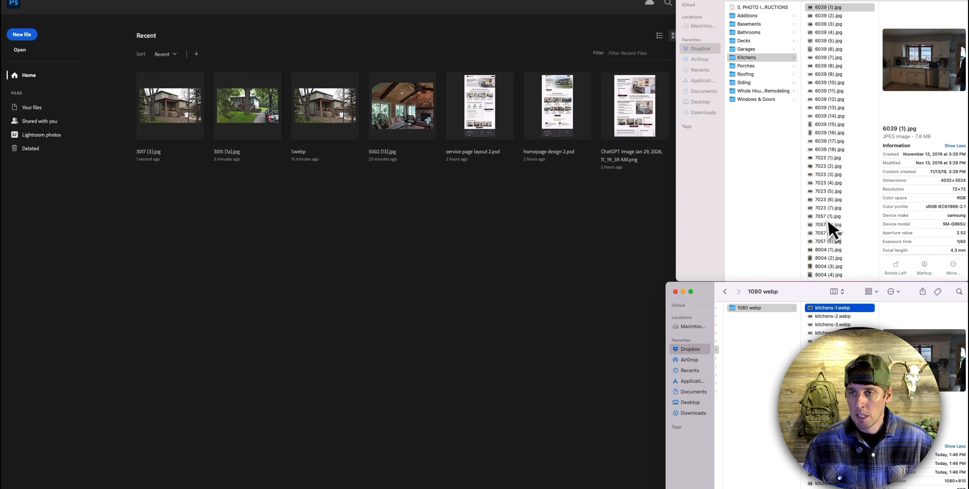
Select all the original photos in the Kitchens folder to check their combined file size
scroll(839, 190, down, 10)
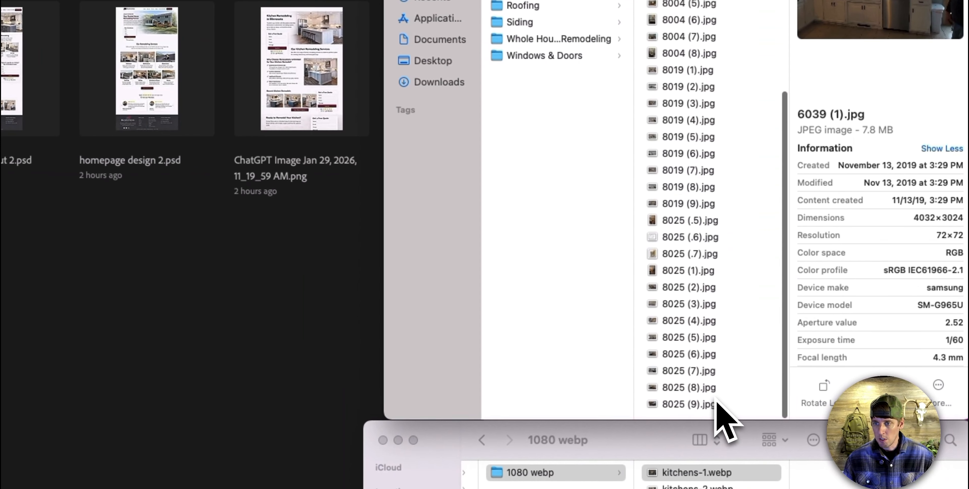
click(717, 387)
click(718, 404)
scroll(726, 391, up, 10)
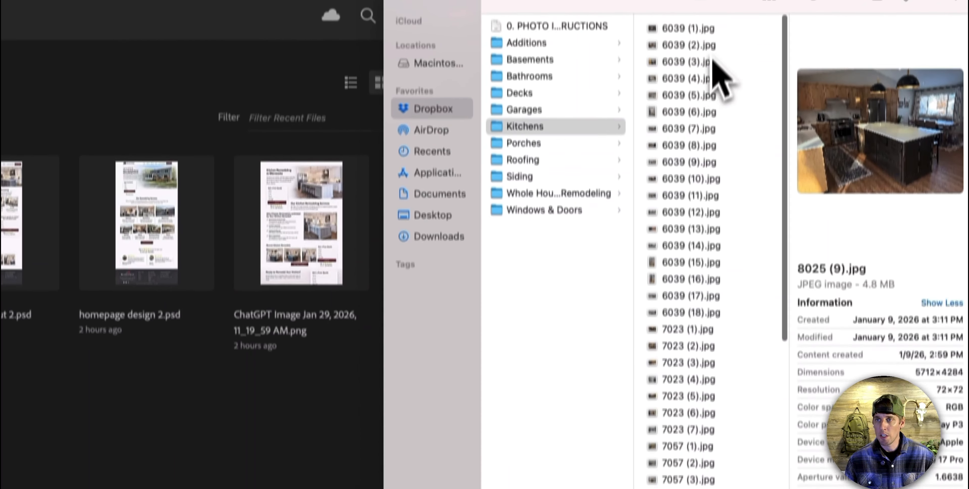
key(super+a)
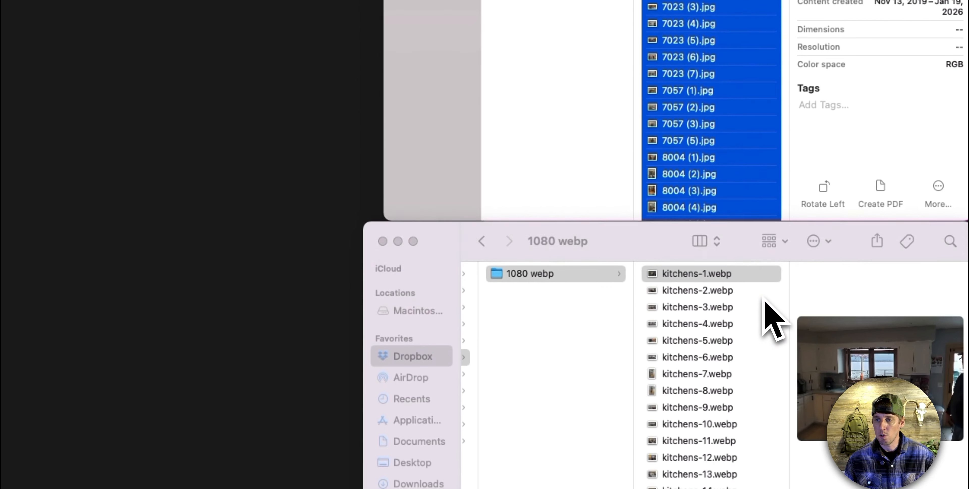
Look through the converted kitchens WebP files in the 1080 webp folder
click(762, 296)
scroll(752, 294, down, 10)
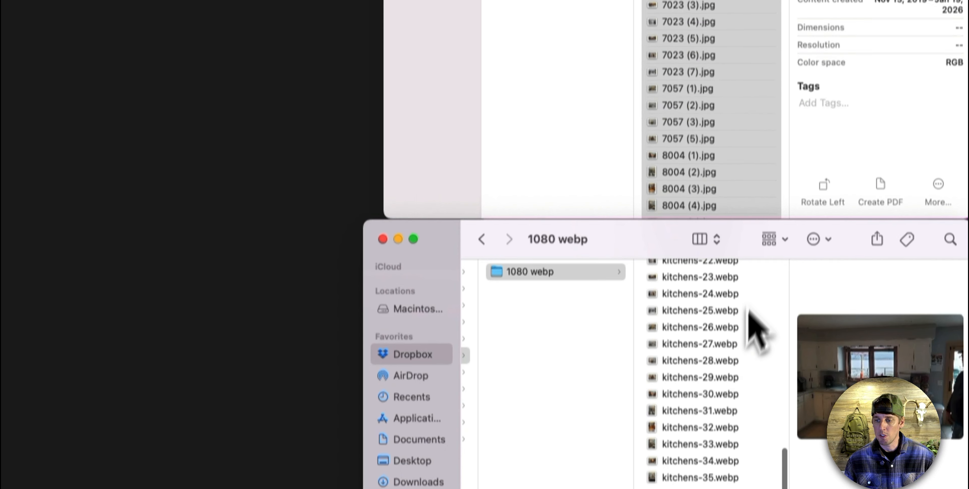
scroll(737, 485, up, 10)
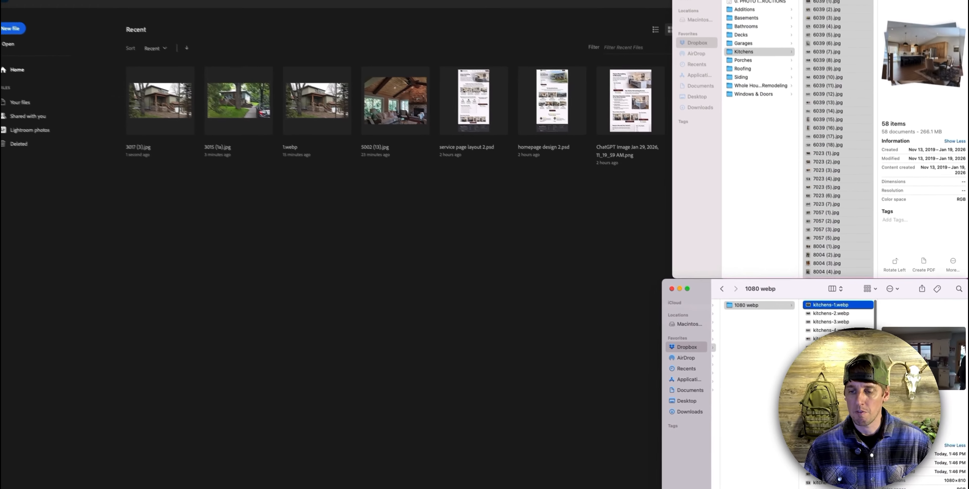
scroll(838, 393, down, 10)
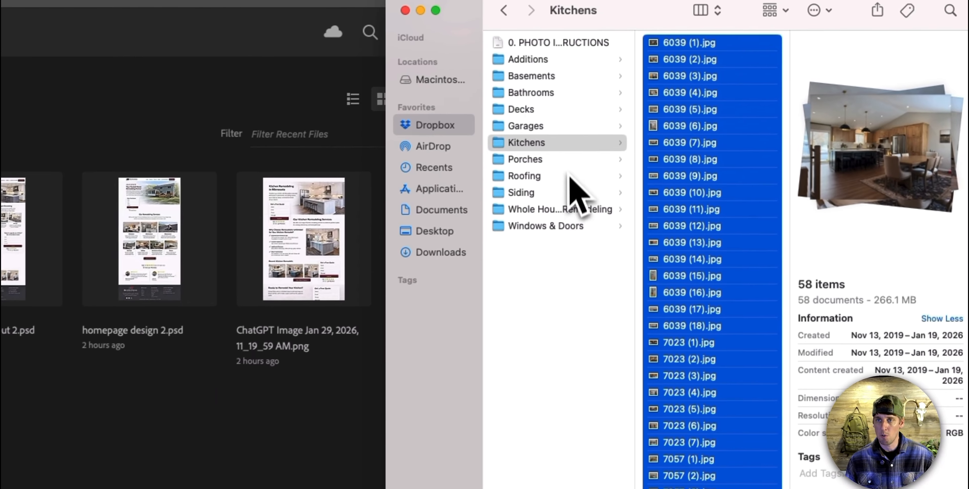
Open the Porches folder and select all its original photos to check their combined file size
click(766, 66)
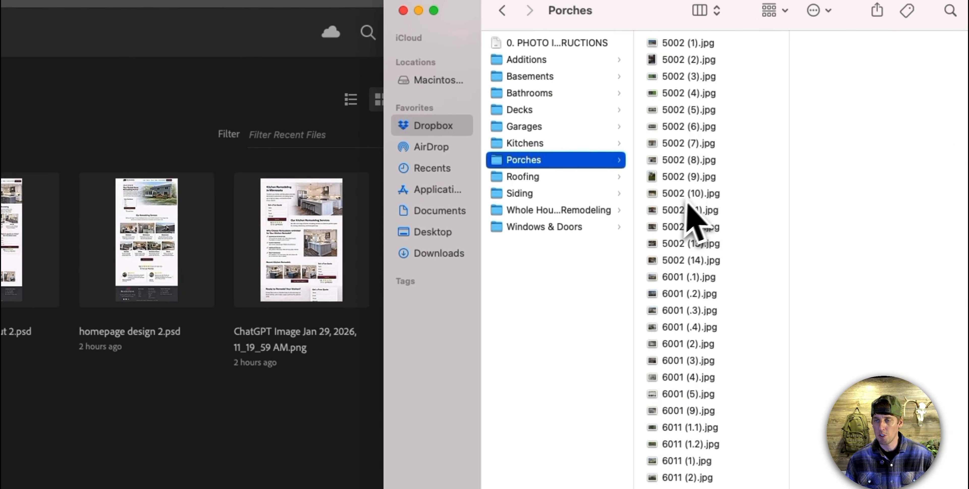
click(706, 47)
scroll(707, 301, down, 15)
shift+click(715, 307)
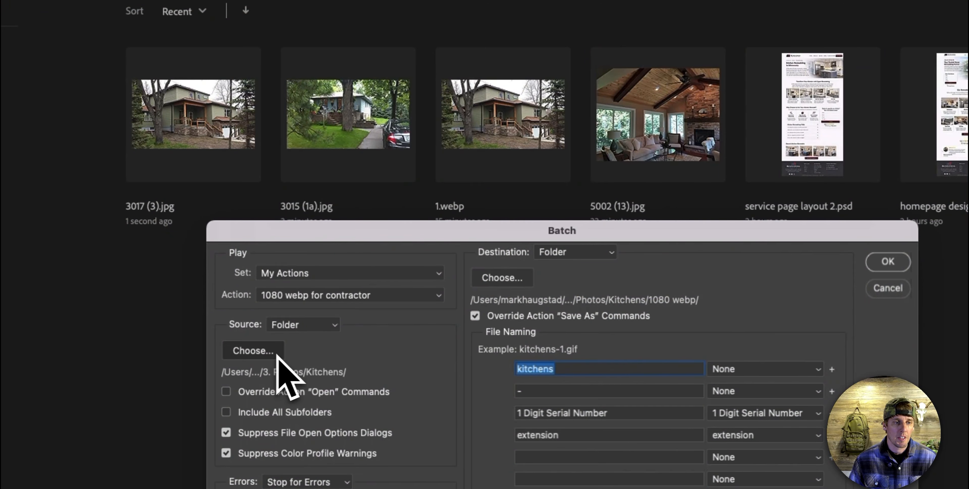
Set up the Photoshop batch for Porches: use that folder as source, name the files "porches" and browse to Porches for the destination
click(283, 350)
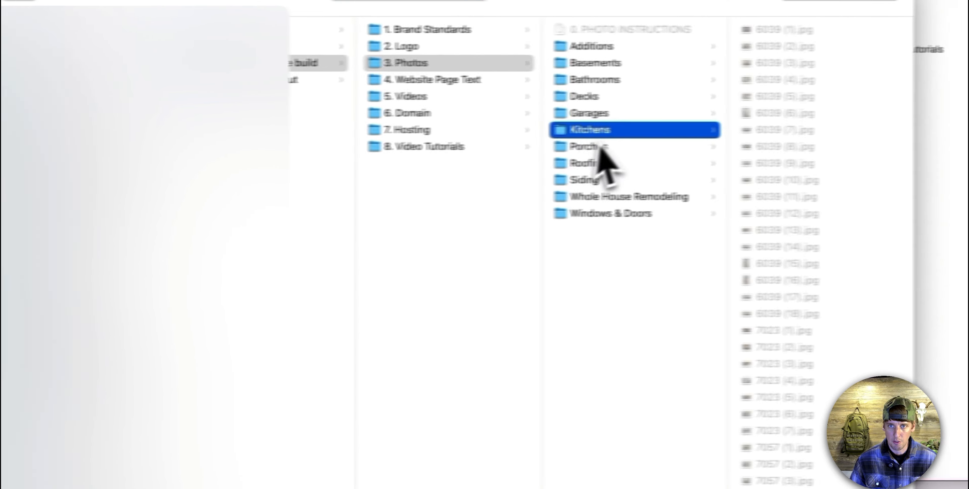
click(579, 148)
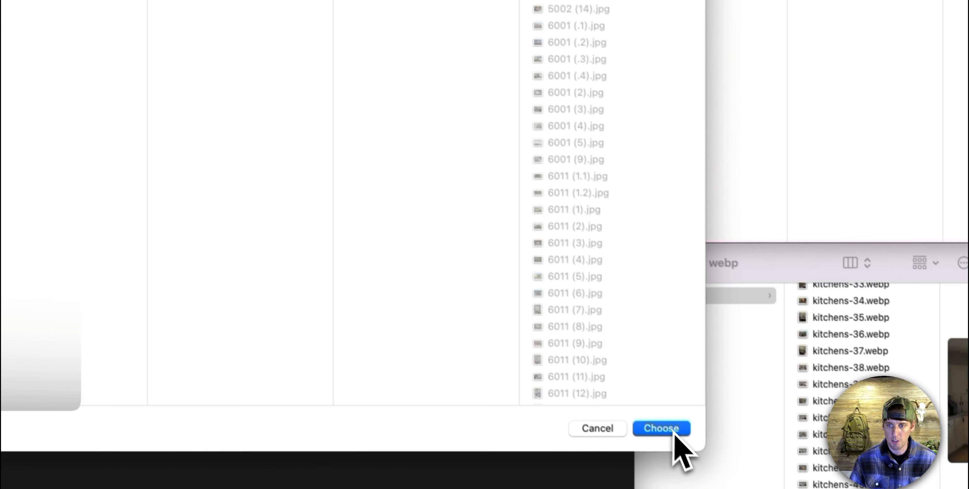
click(663, 428)
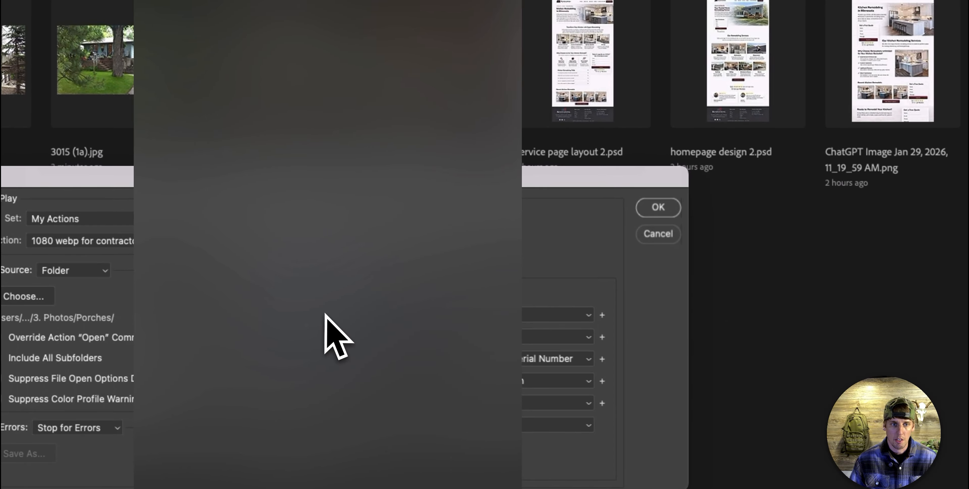
double_click(325, 313)
text(pr)
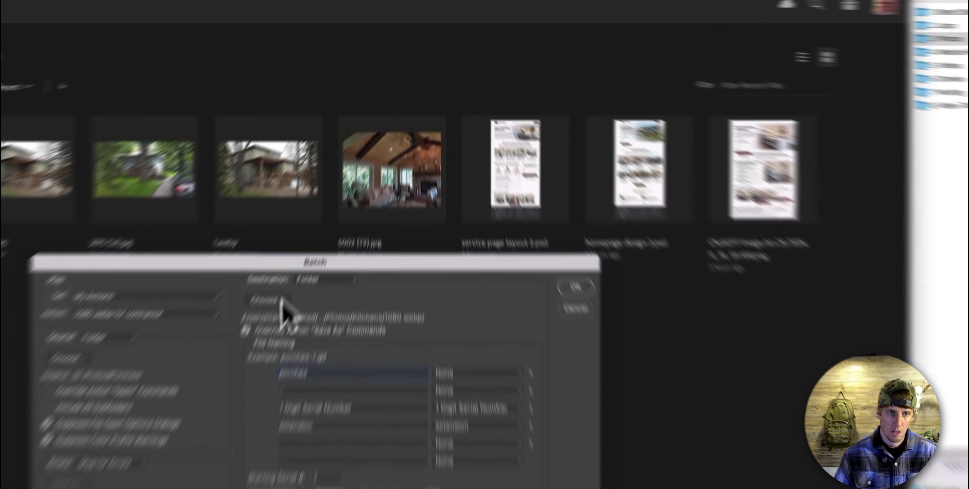
click(325, 187)
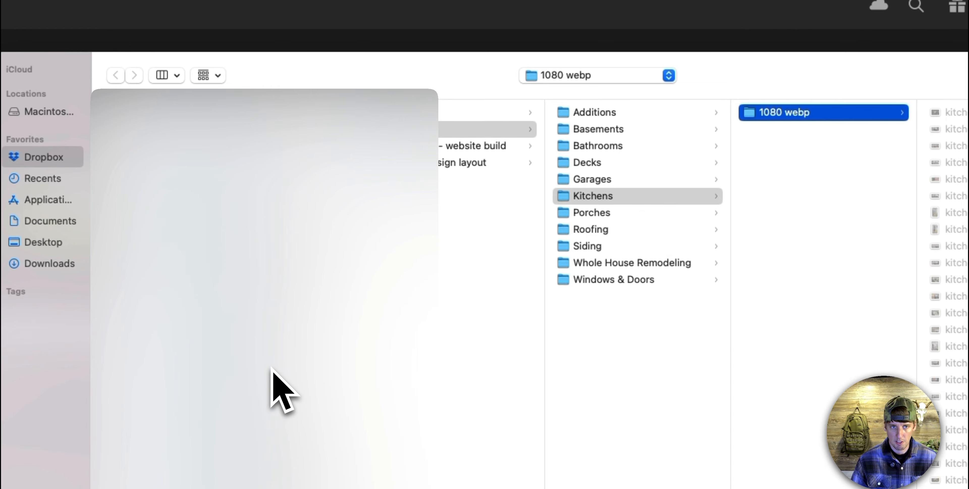
click(626, 214)
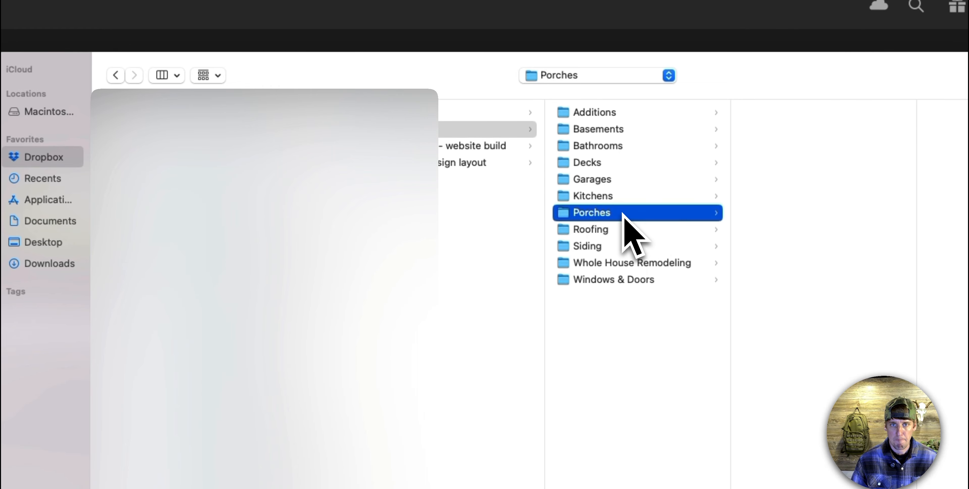
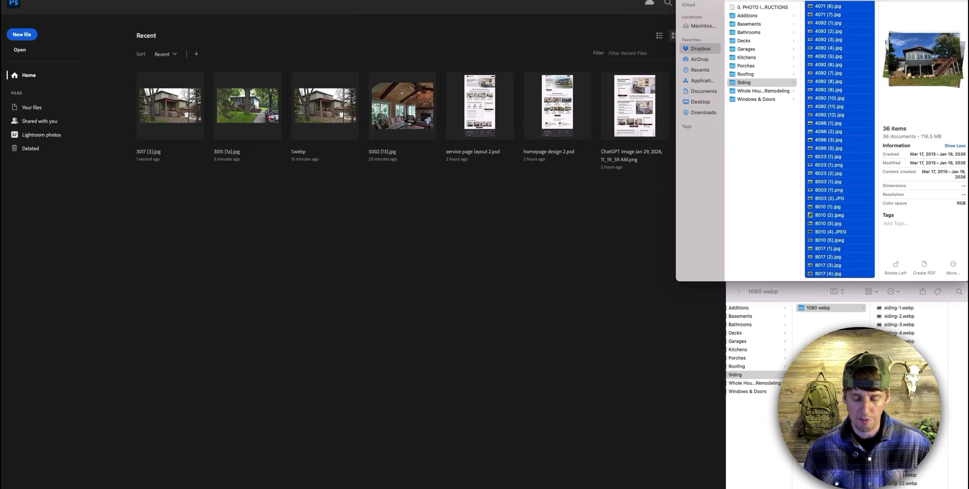
In Finder, review the converted Siding WebP files beside the selected originals and open the Whole House Remodeling folder
click(804, 292)
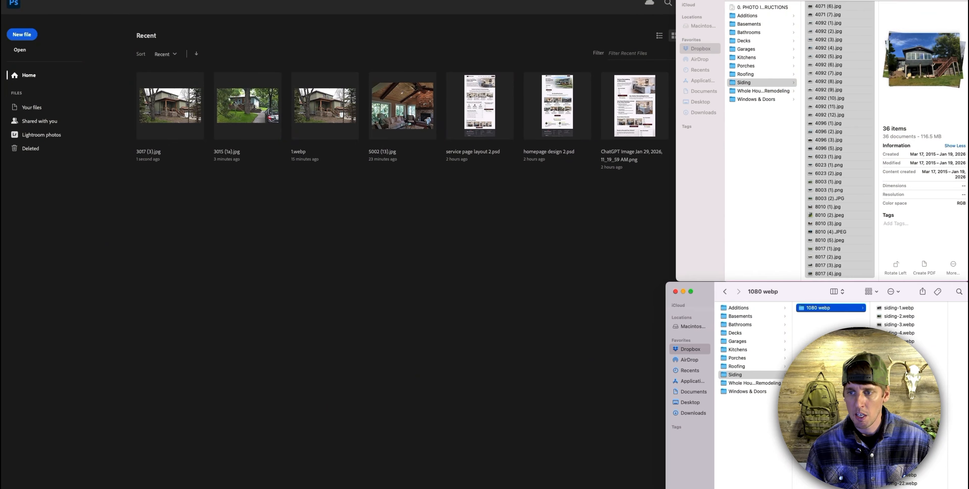
click(401, 247)
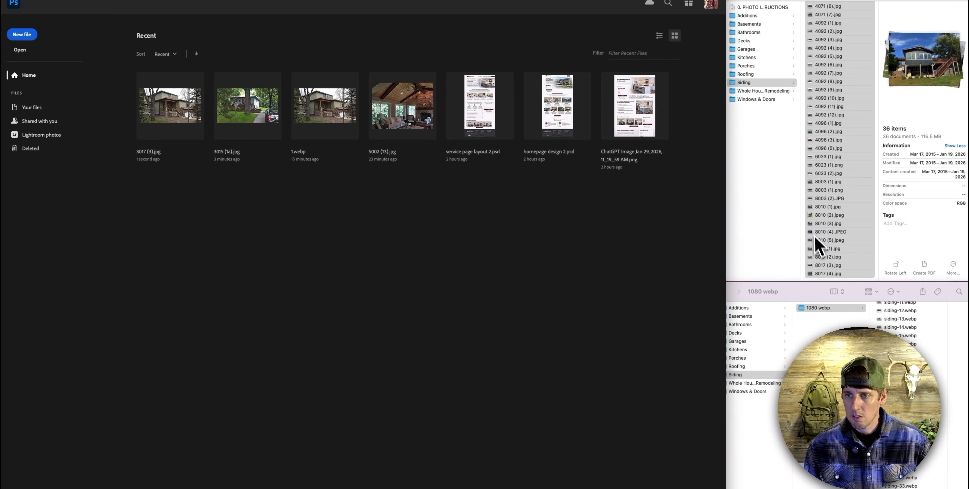
click(392, 198)
click(762, 95)
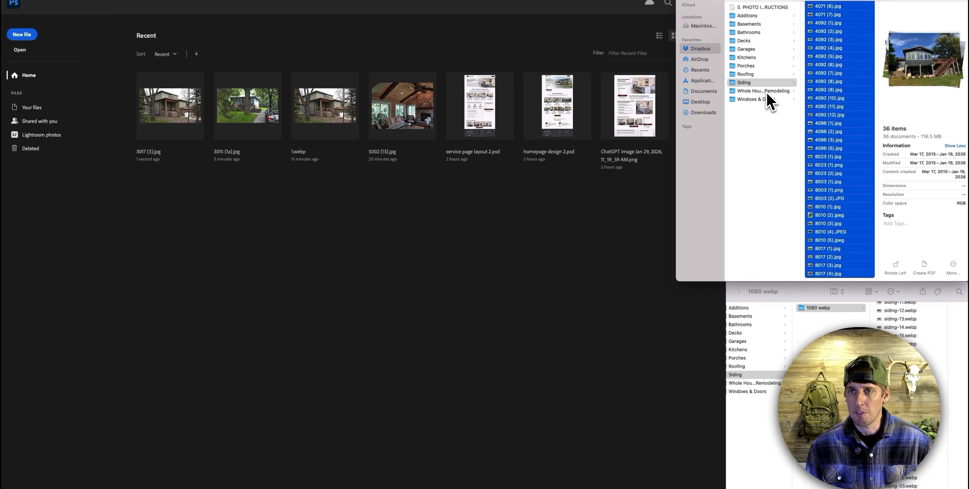
click(764, 91)
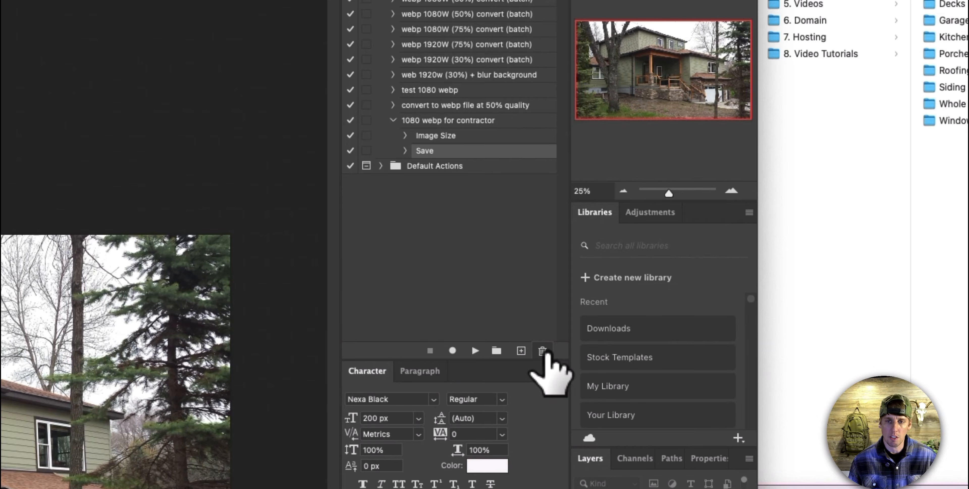
Delete the Save step from the "1080 webp for contractor" action in Photoshop
click(543, 351)
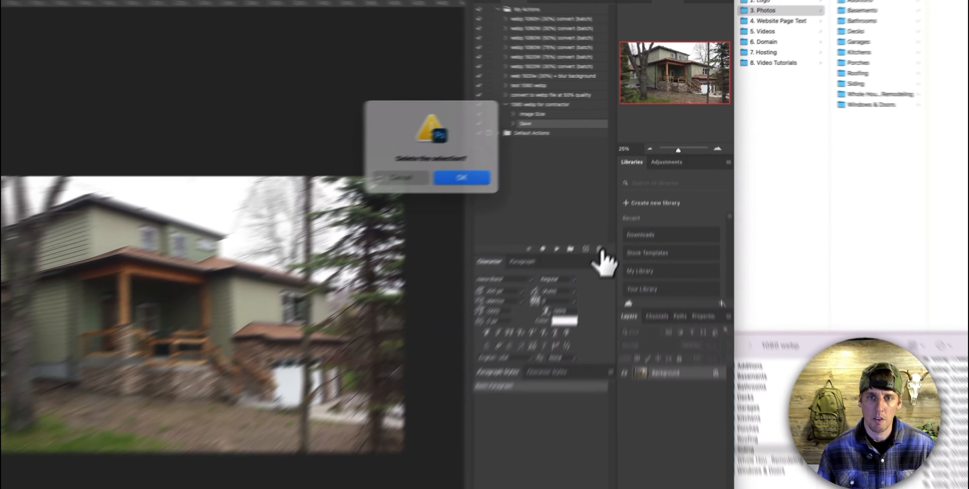
click(329, 234)
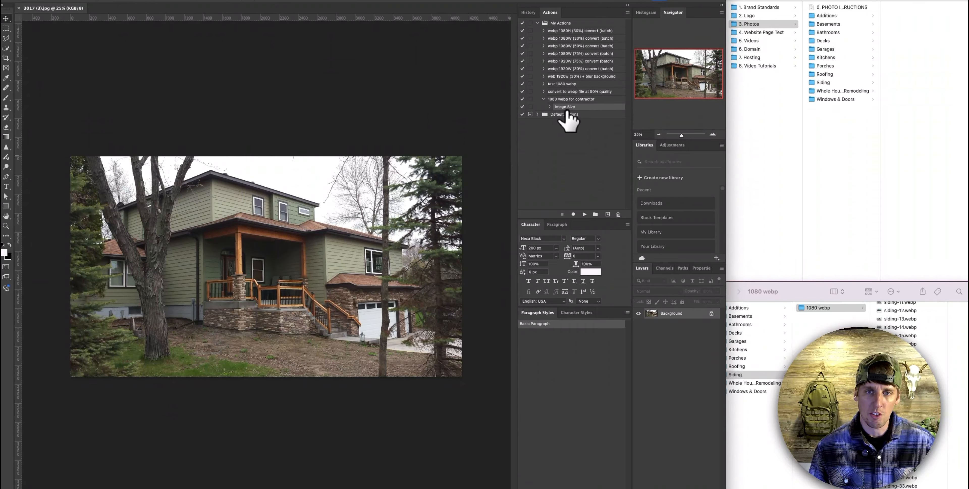
Play the "1080 webp for contractor" action on the open photo as a test and undo the resize
click(564, 99)
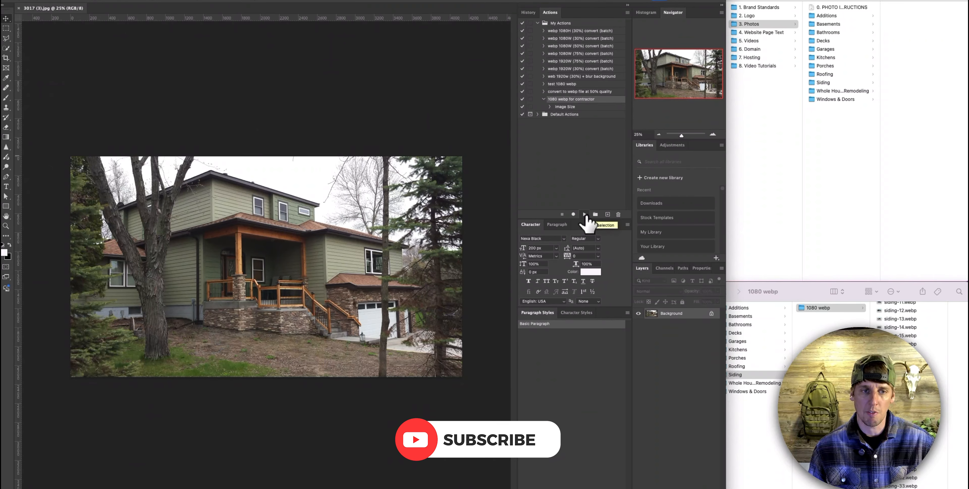
click(584, 214)
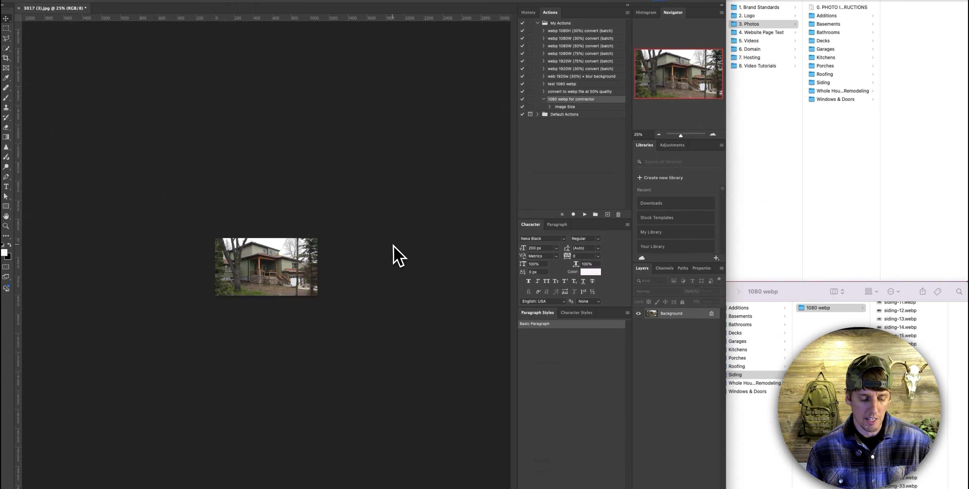
key(super+z)
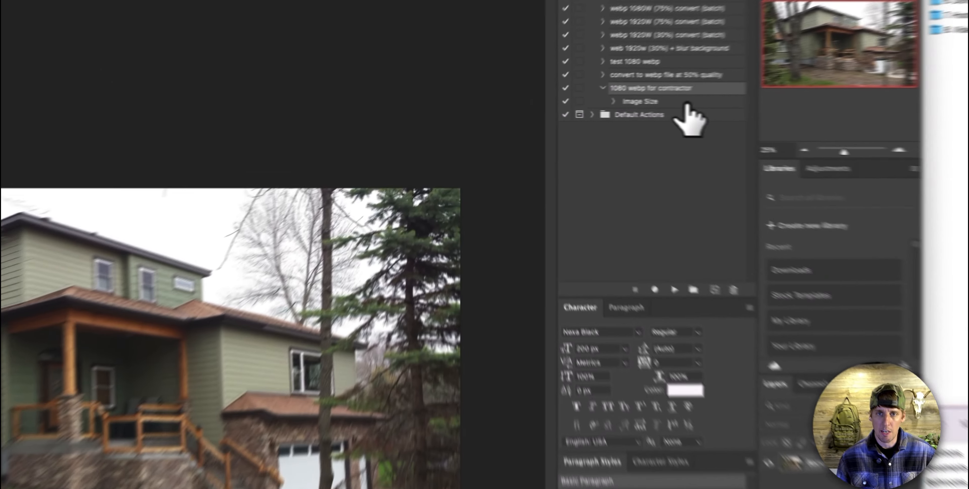
Resize the open photo with the action and start recording a new step after its Image Size step
click(588, 107)
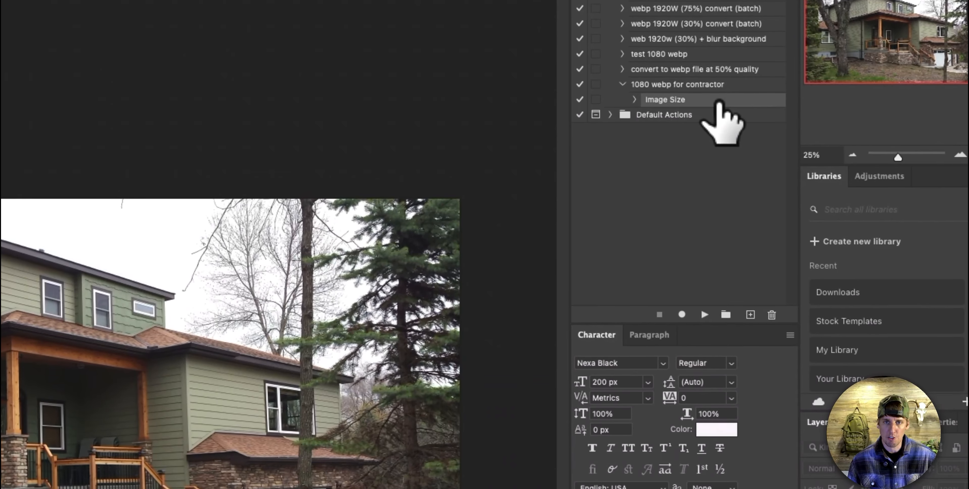
click(704, 313)
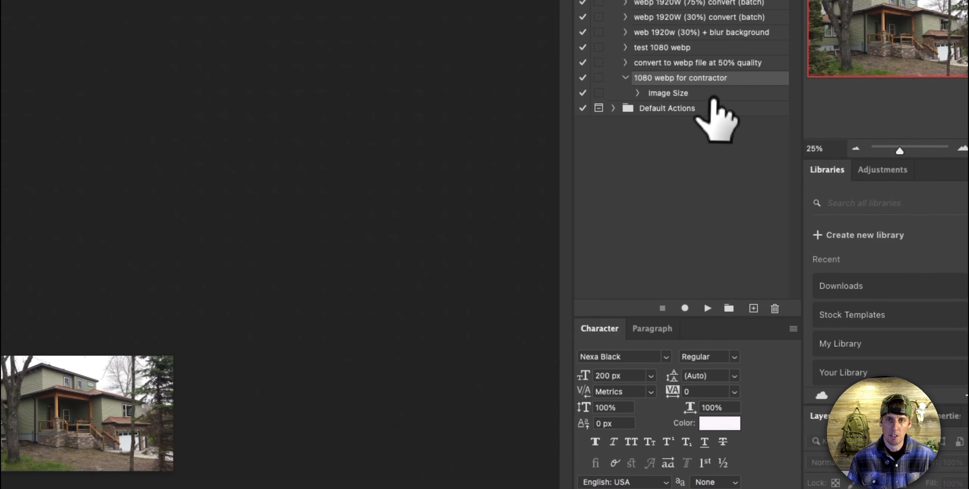
click(711, 100)
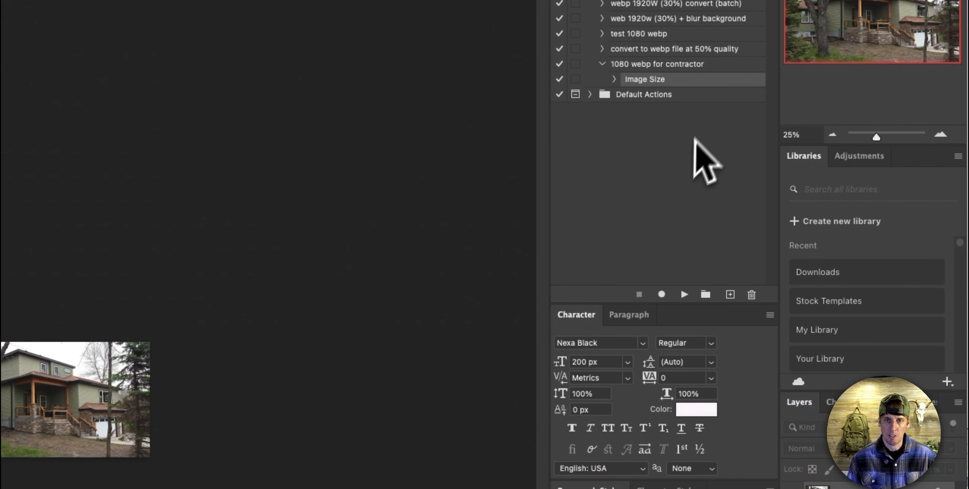
click(662, 294)
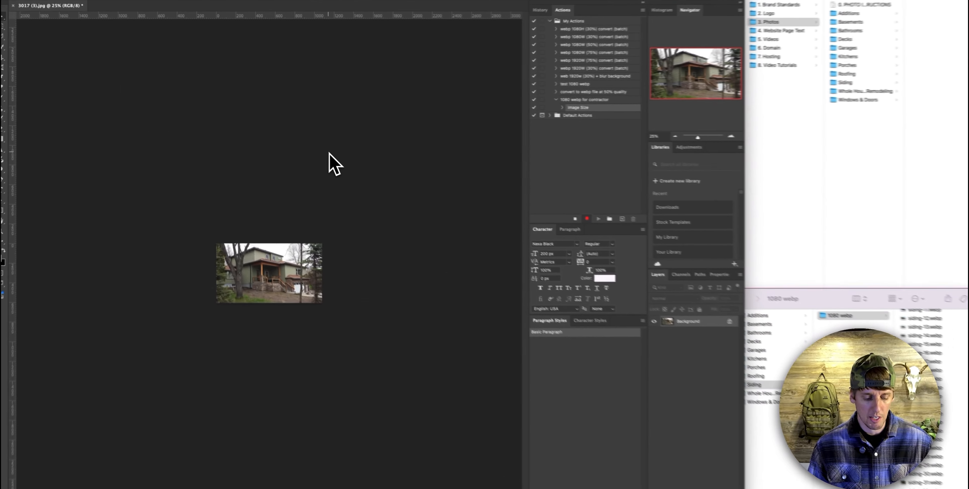
Save a copy of the resized photo in WebP format while the action is recording
key(super+alt+s)
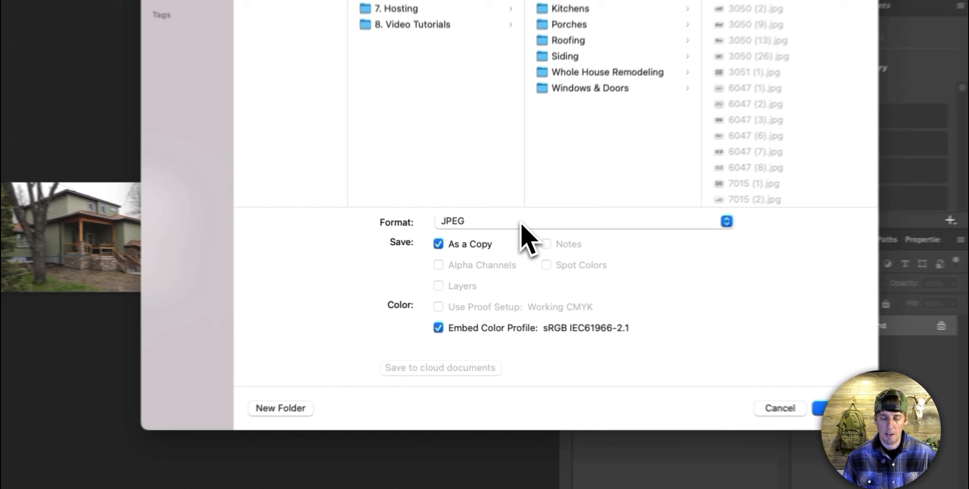
click(485, 259)
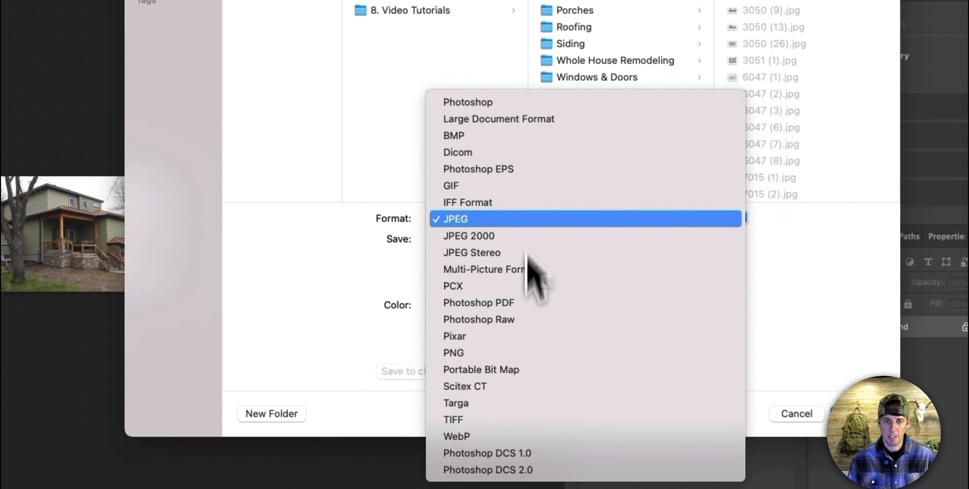
click(484, 375)
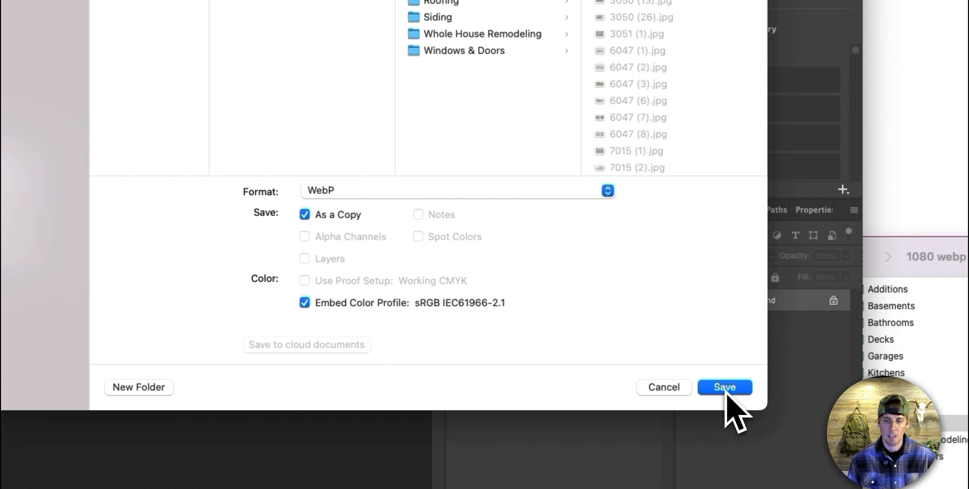
click(725, 389)
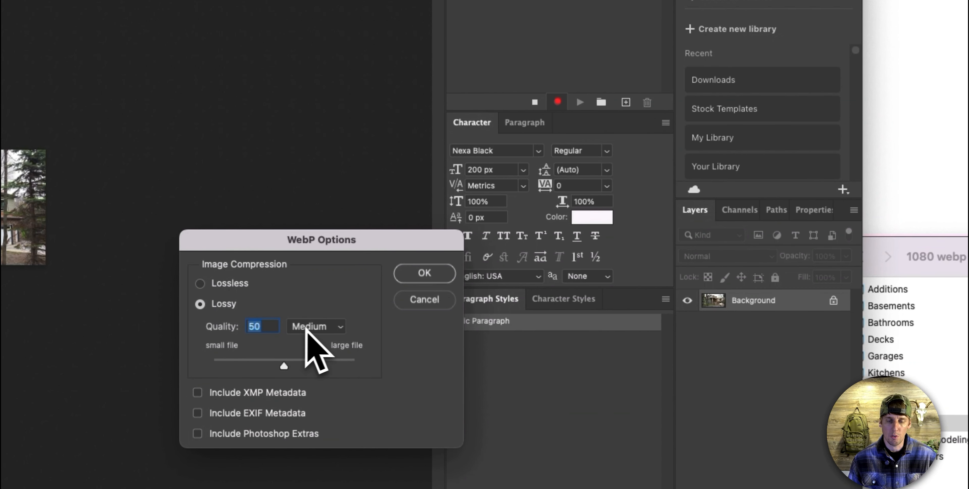
Set the lossy WebP compression to High quality (75), confirm it and stop recording the action
click(316, 326)
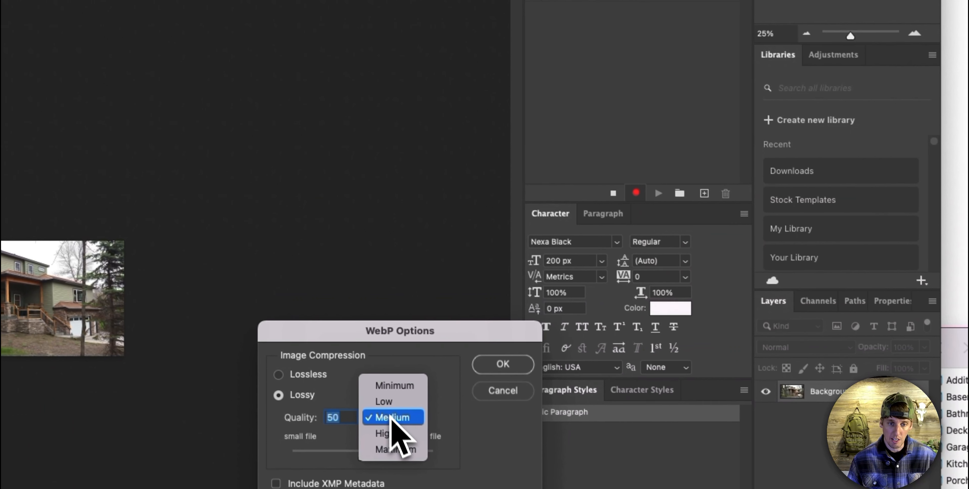
click(318, 339)
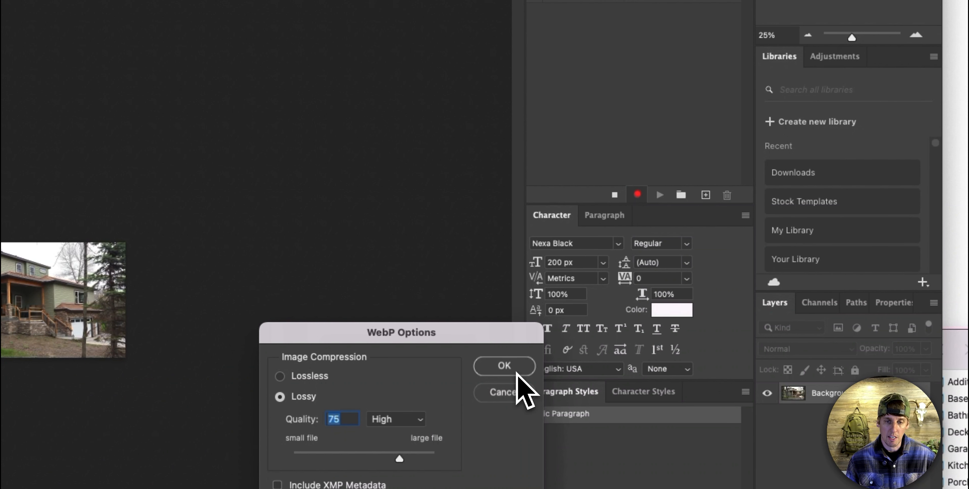
click(515, 372)
click(615, 195)
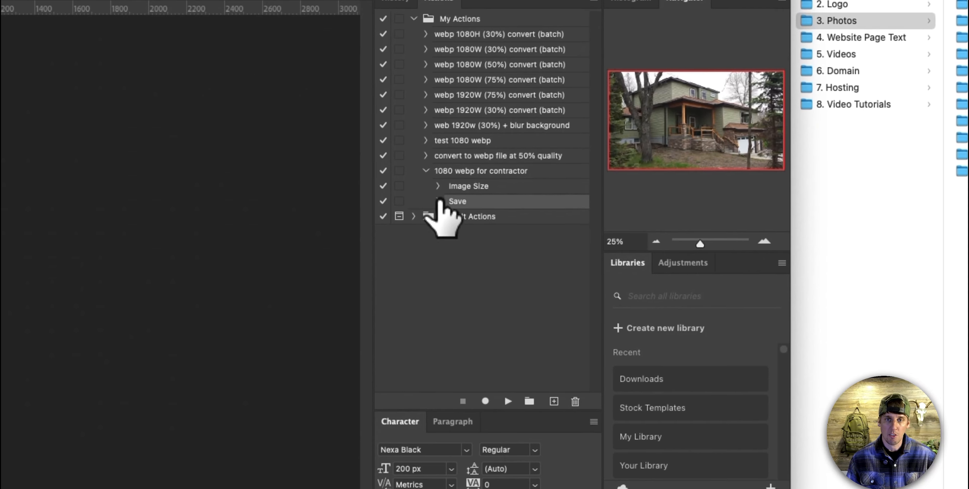
Expand the recorded Save step to check its settings, undo the photo's resize and collapse the "1080 webp for contractor" action
click(438, 201)
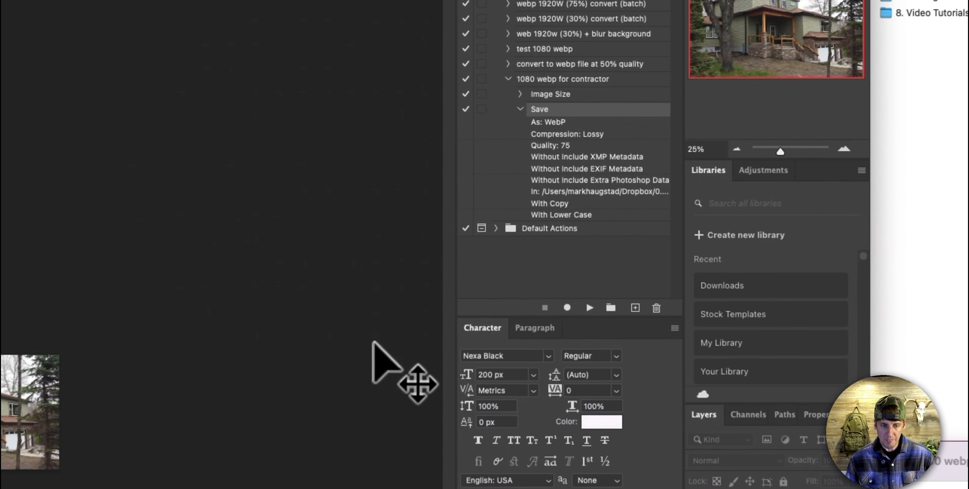
key(super+z)
key(super+z)
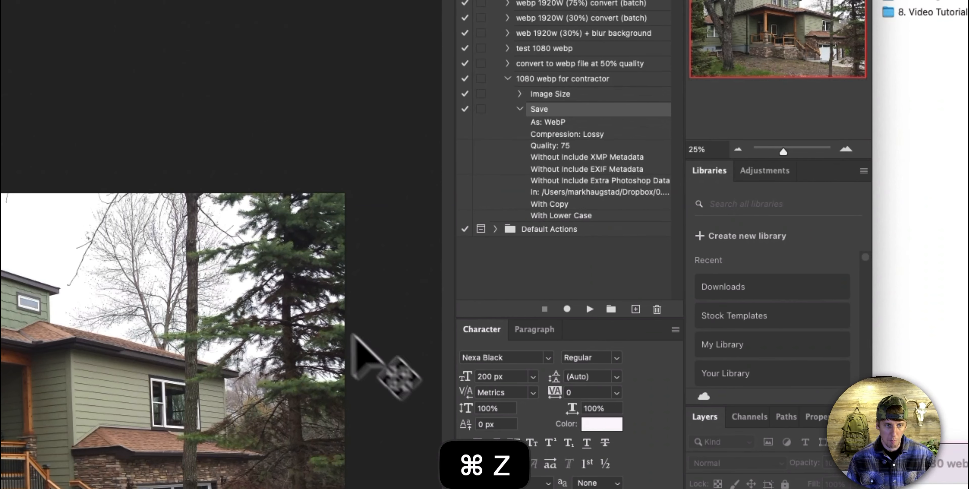
click(517, 79)
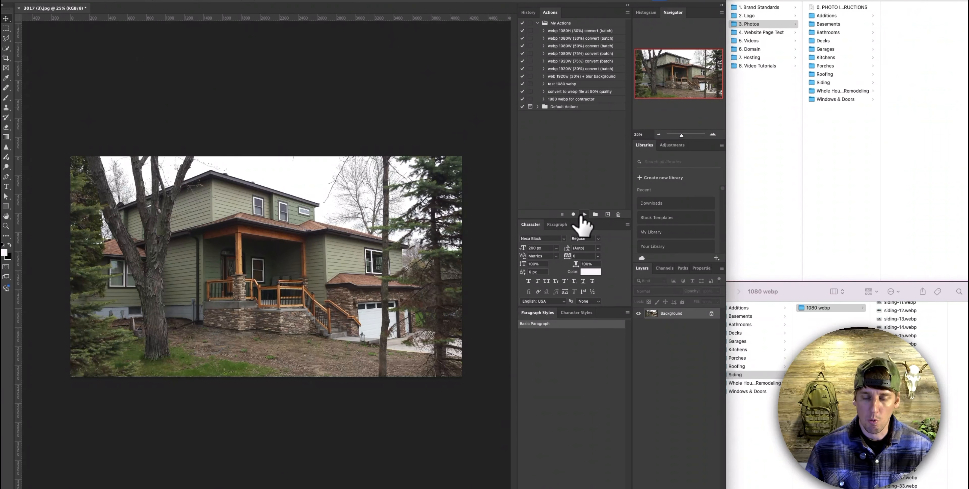
Create an action named "1920 webp contractor banner image" in the My Actions set and start recording it
click(585, 213)
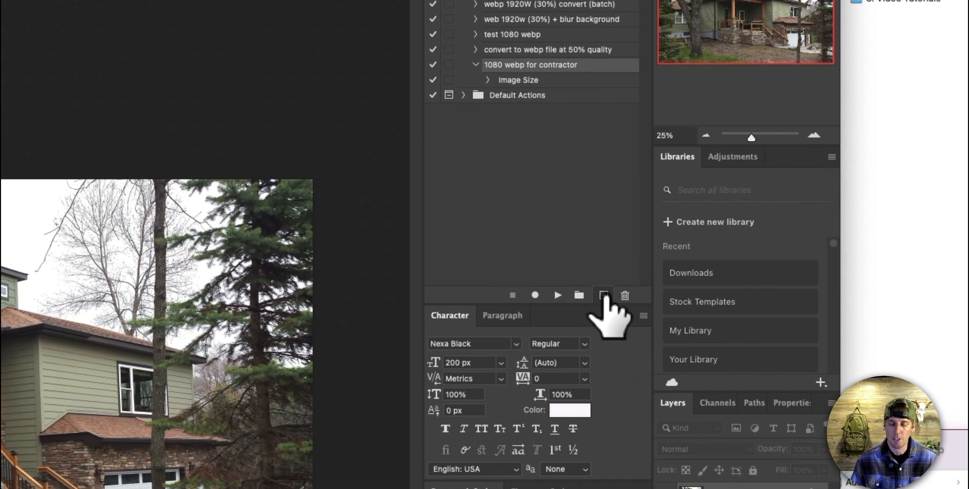
click(604, 296)
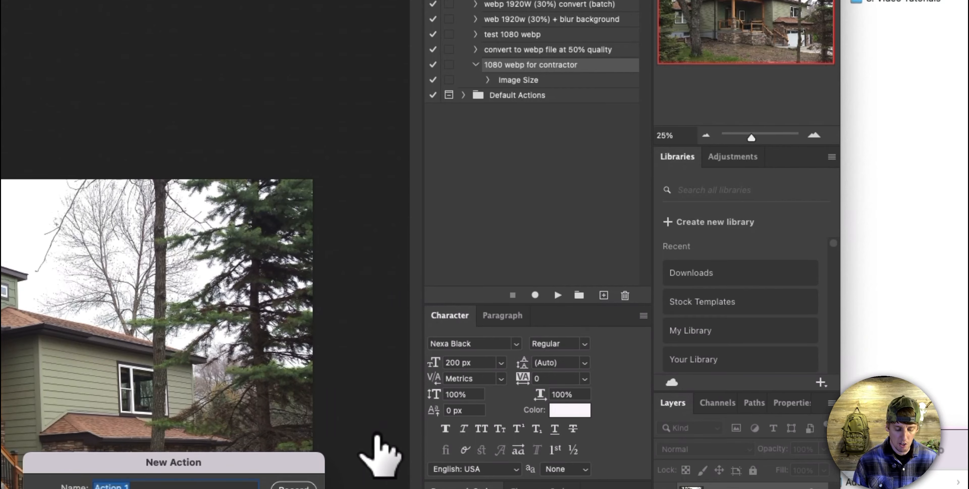
text(1920 webp contractor banner image)
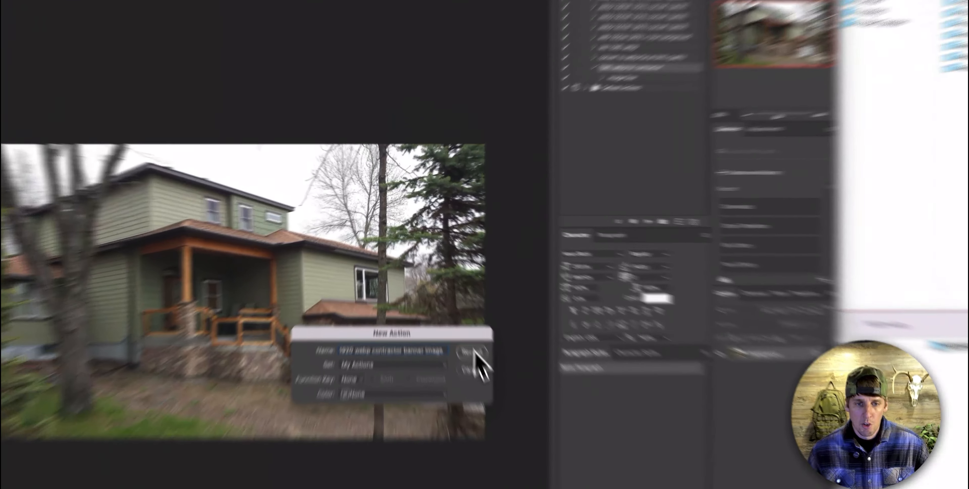
click(452, 311)
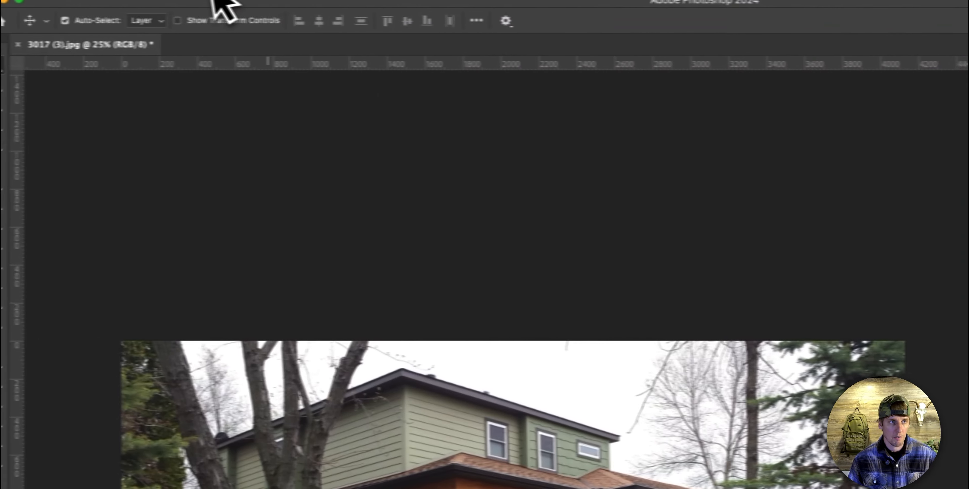
Resize the photo to a width of 1920 pixels while the action is recording
click(211, 1)
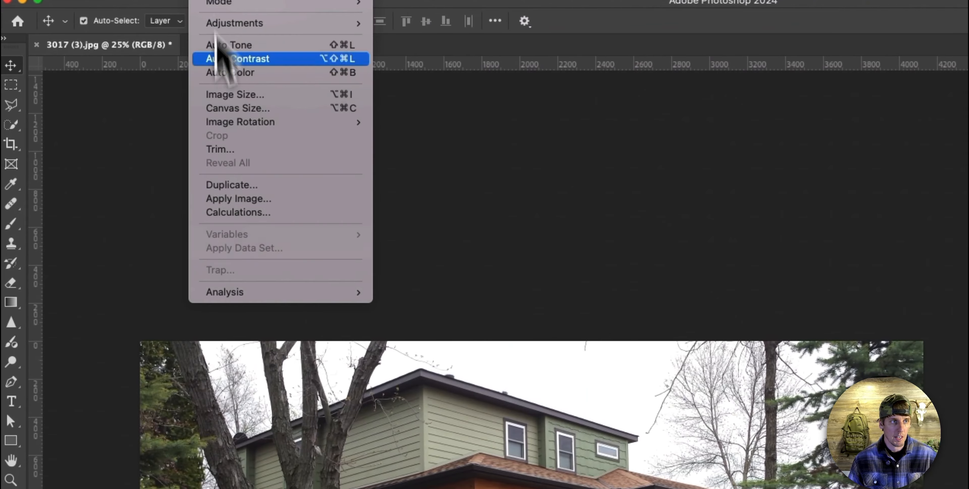
click(249, 95)
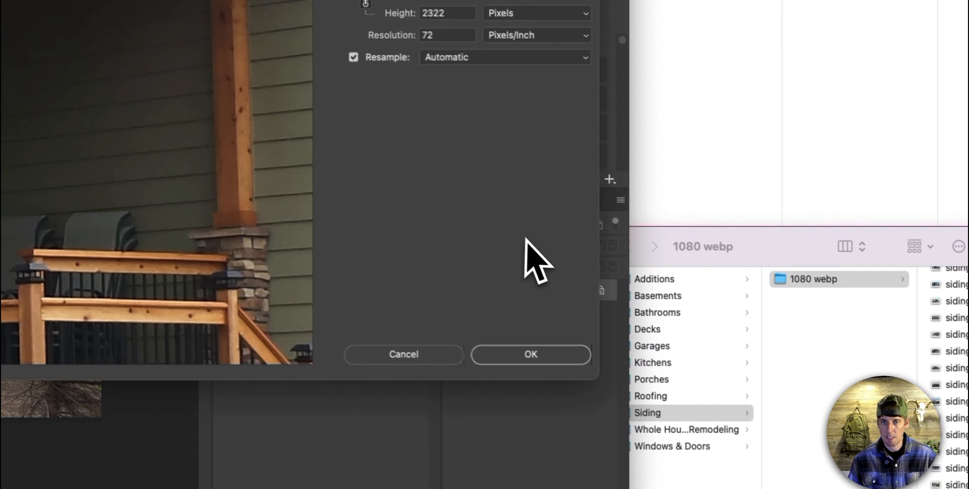
text(190)
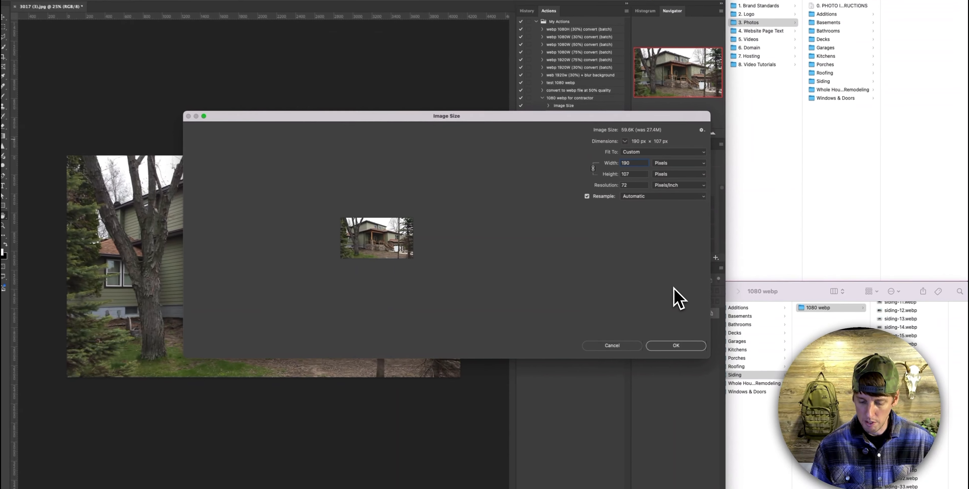
key(BackSpace)
text(20)
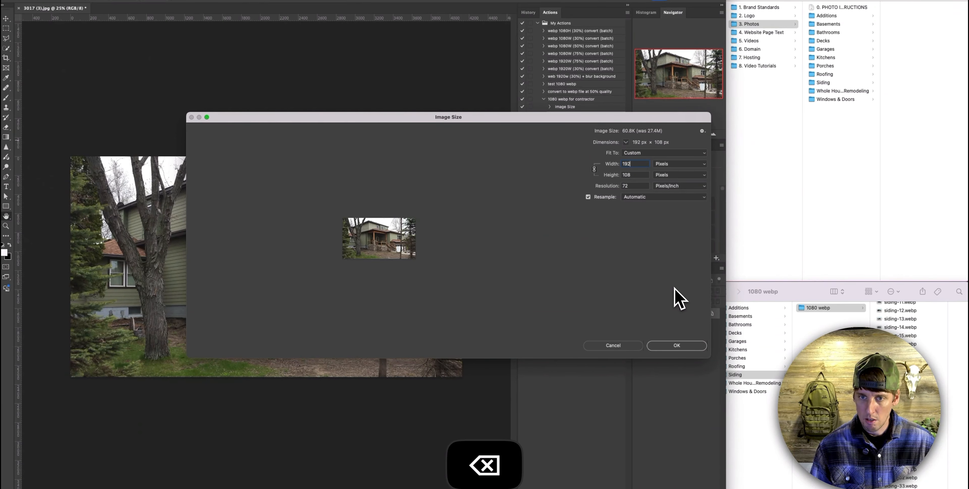
click(691, 346)
Start saving a copy of the resized photo in WebP format and go to the Additions photo folder
key(super+alt+s)
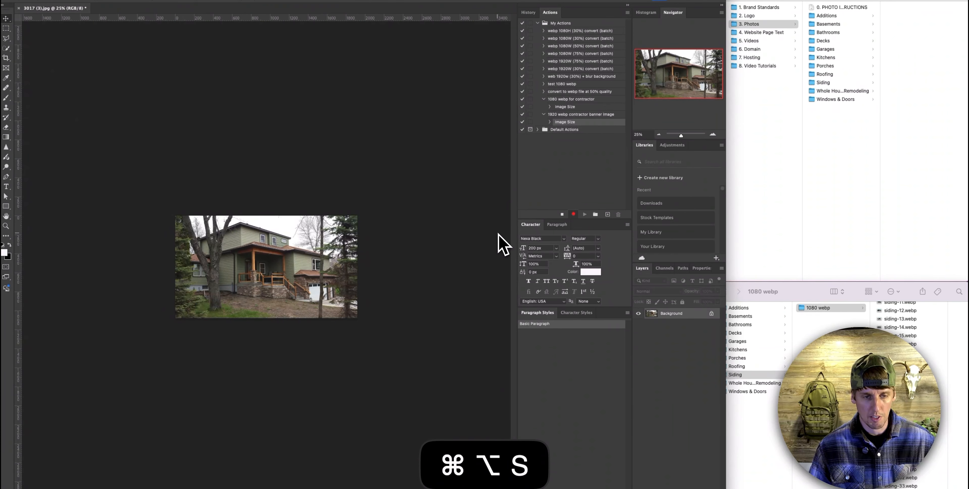
click(483, 261)
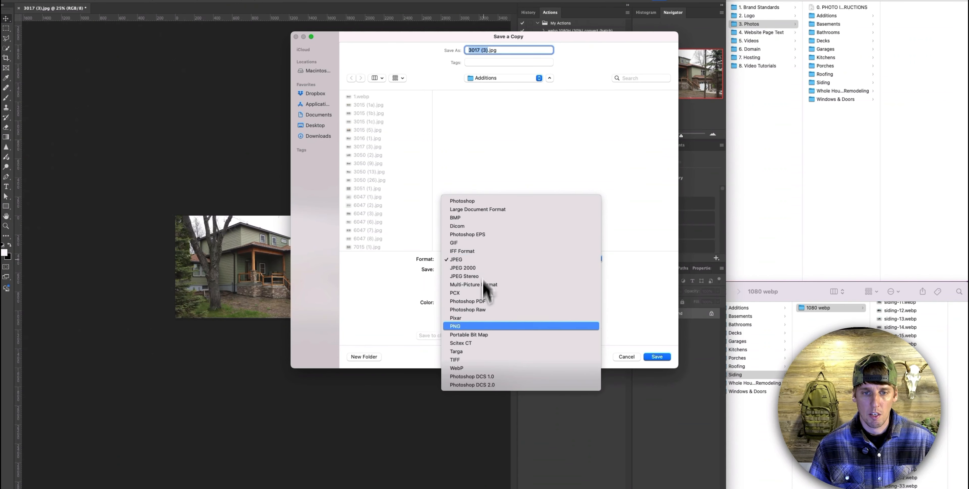
click(479, 367)
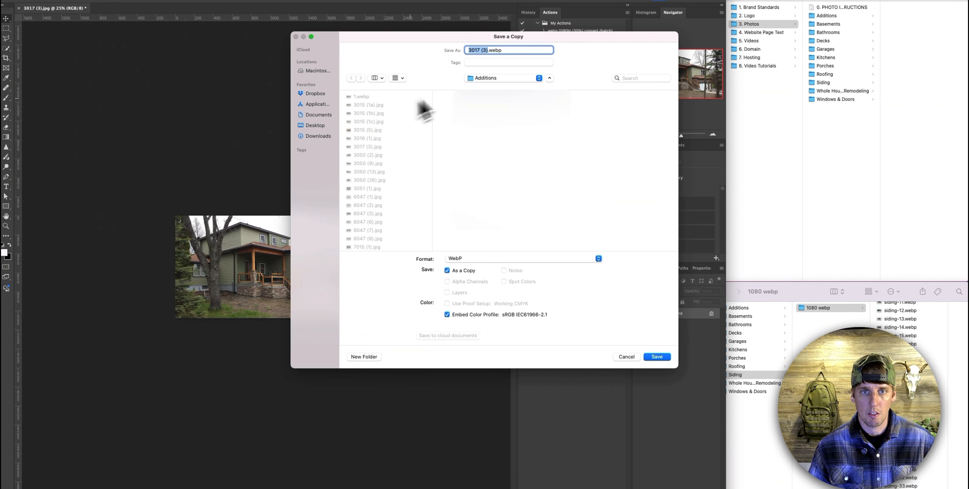
click(504, 80)
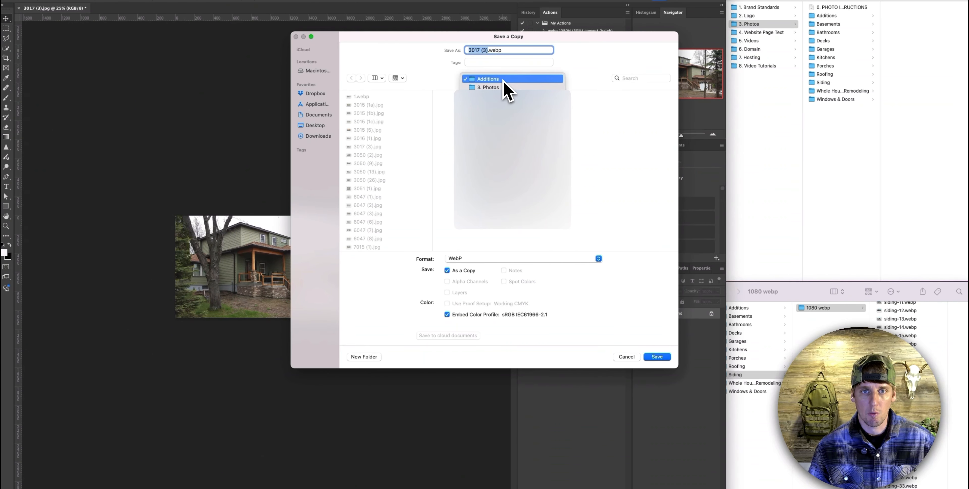
click(502, 102)
click(572, 105)
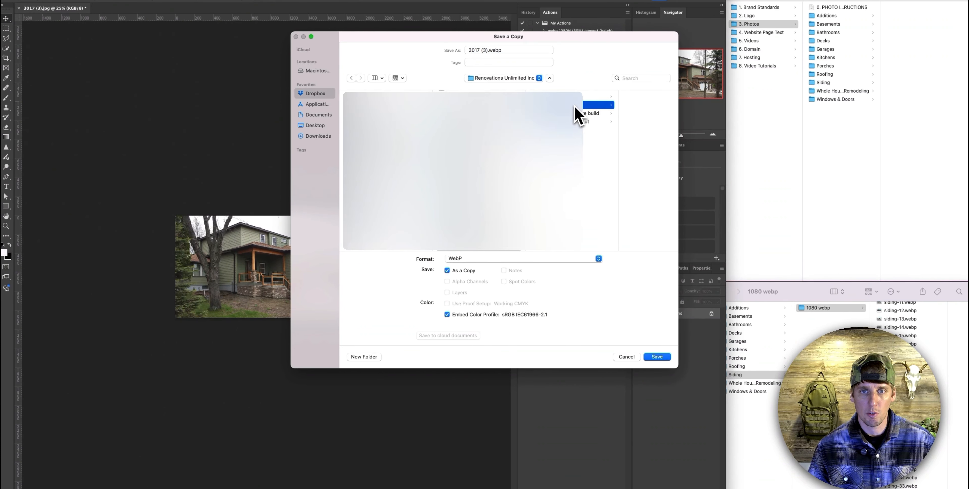
click(612, 96)
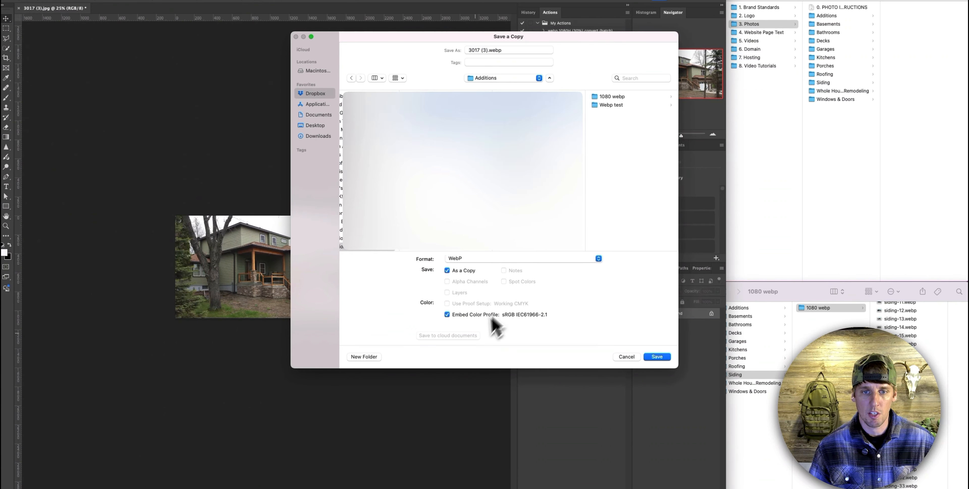
Create a "1920 webp" folder inside Additions and save the WebP copy there
click(364, 357)
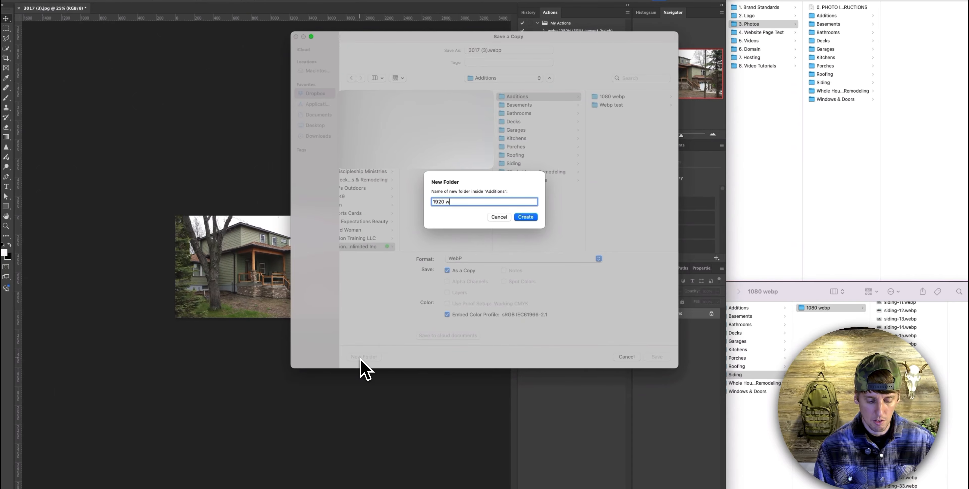
text(1920 webp)
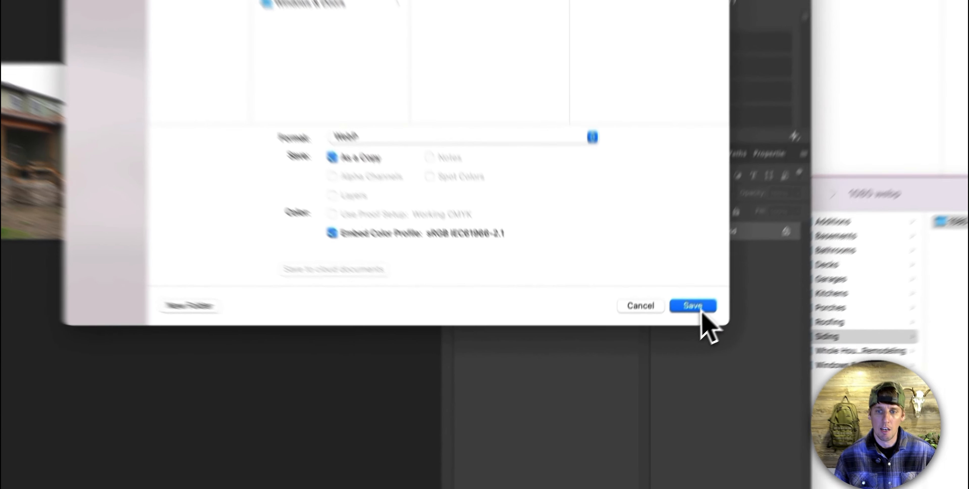
click(657, 356)
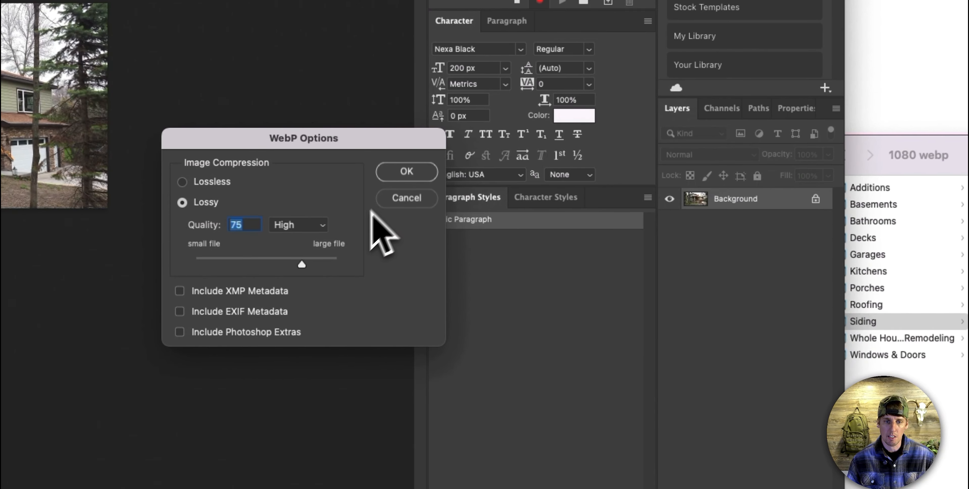
Set the lossy WebP compression quality to 30 and confirm the options
click(311, 226)
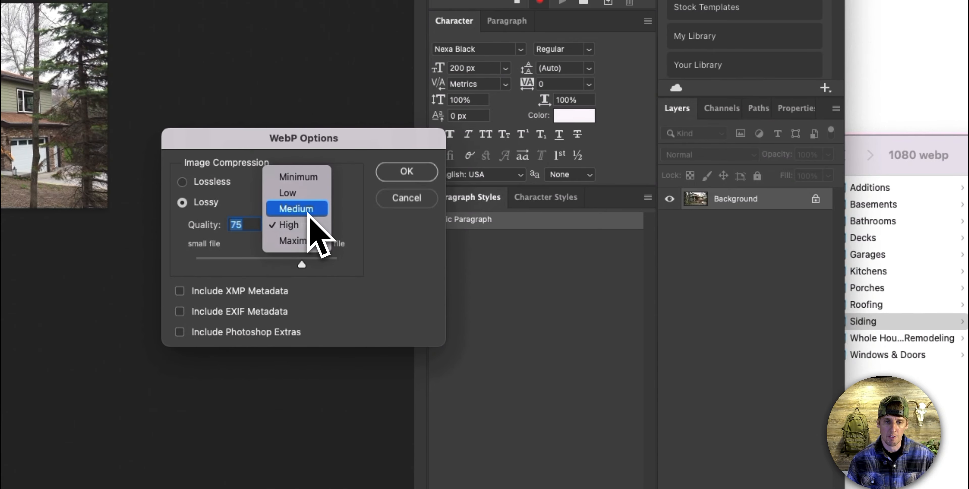
click(309, 210)
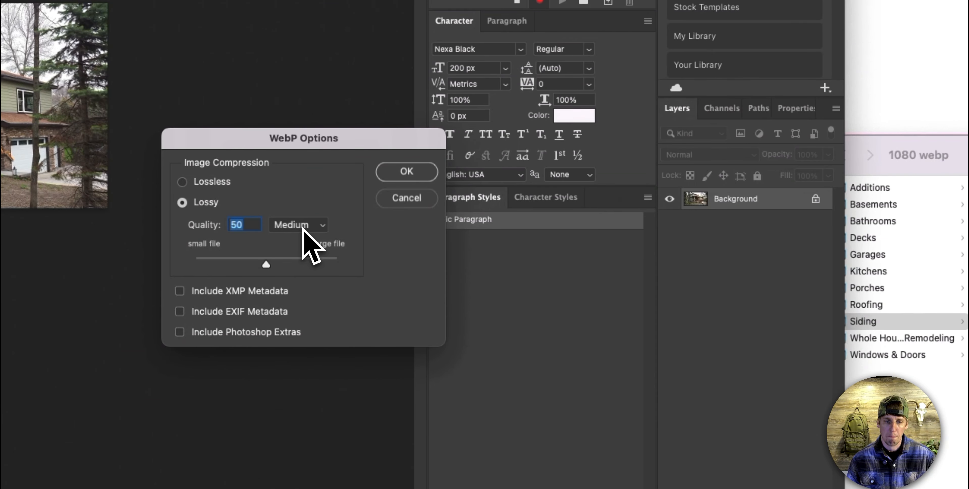
click(303, 225)
click(301, 209)
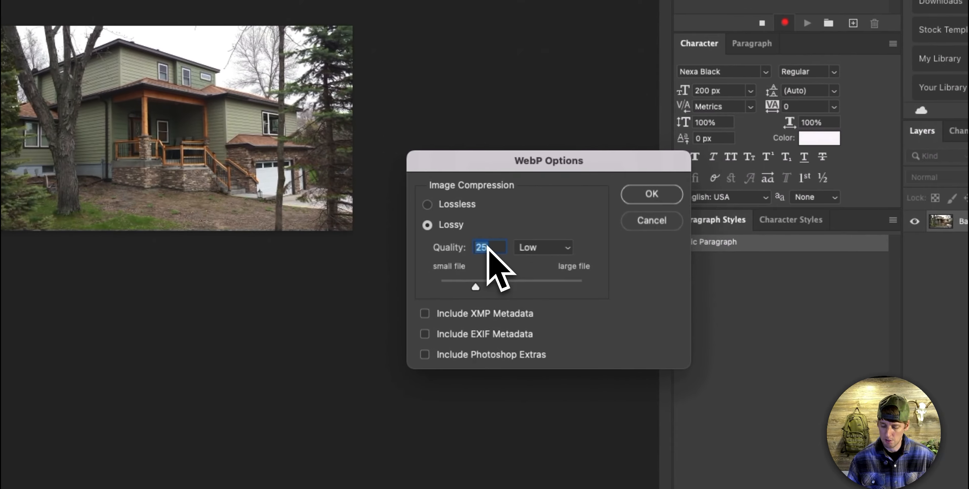
text(30)
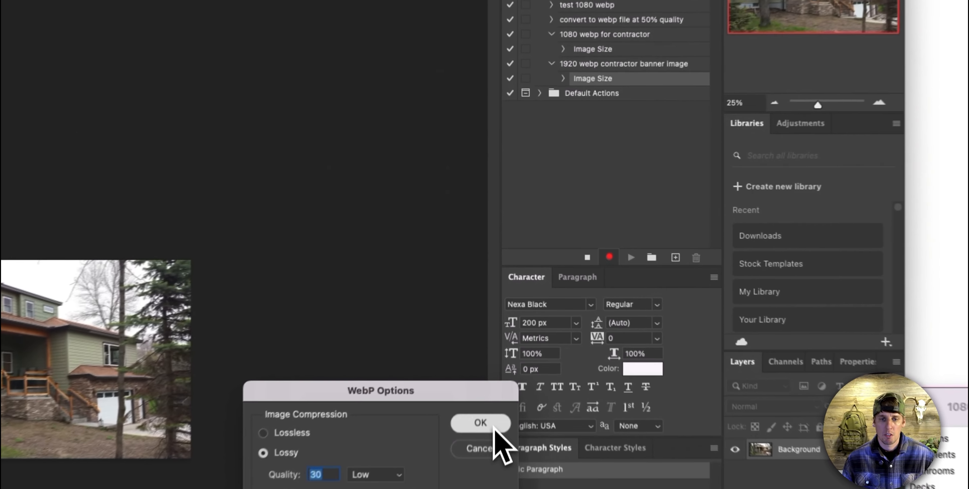
click(508, 300)
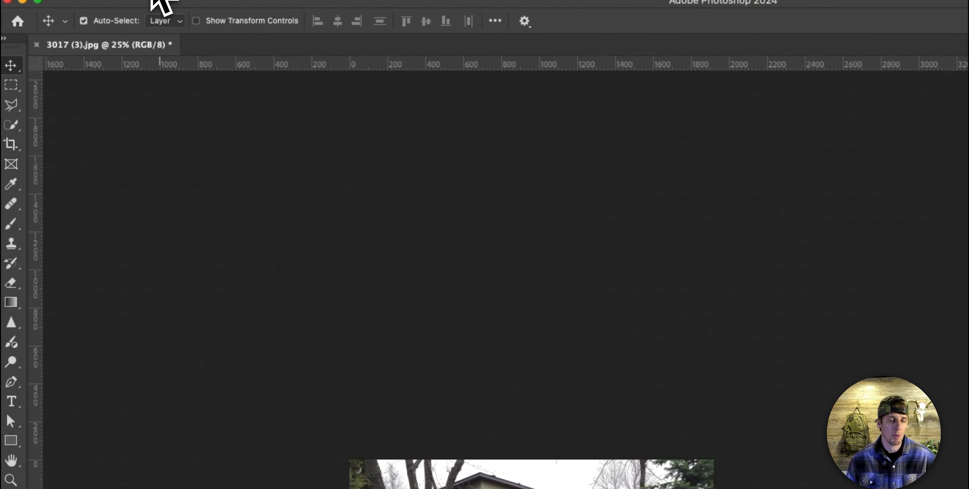
Open the Batch automation dialog for running the recorded action on a photo folder
click(156, 5)
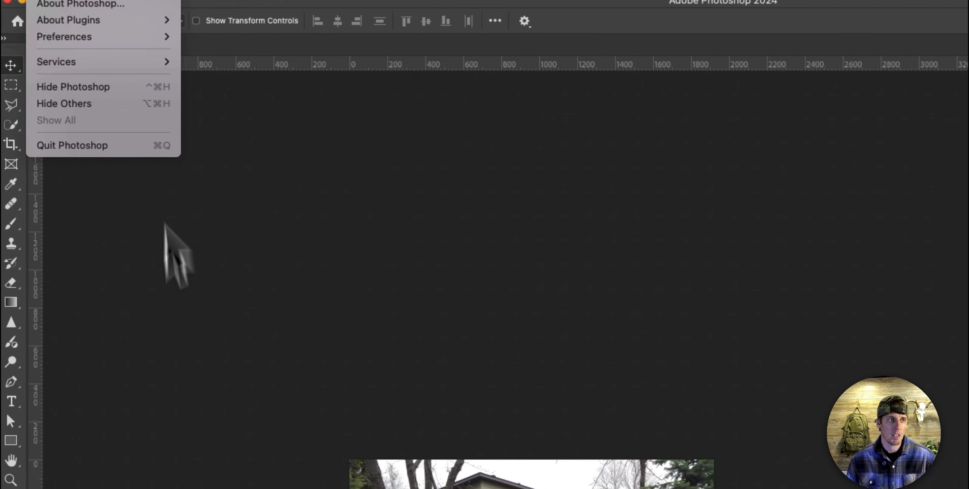
mouse_move(273, 6)
mouse_move(199, 323)
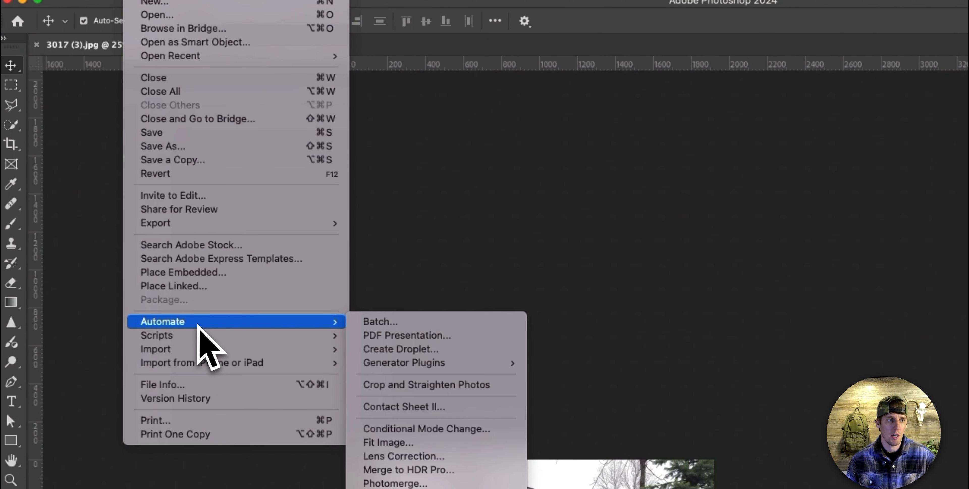
click(376, 321)
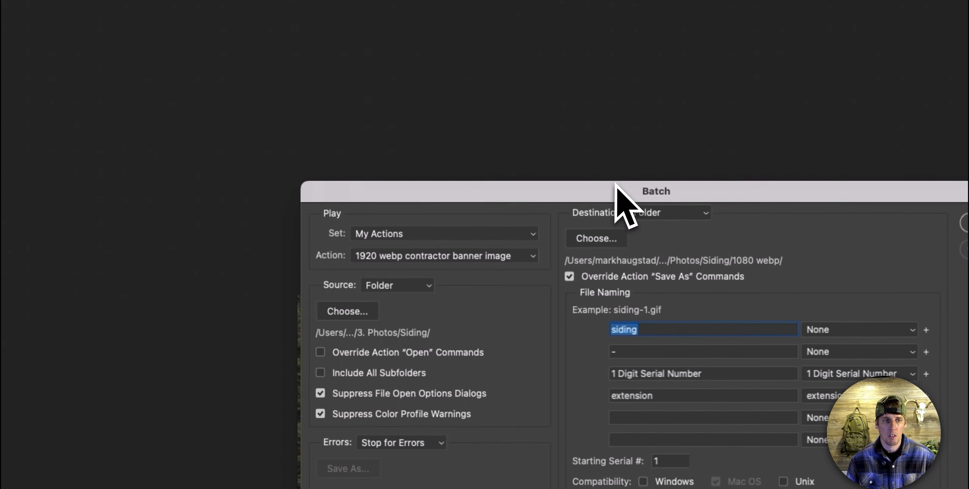